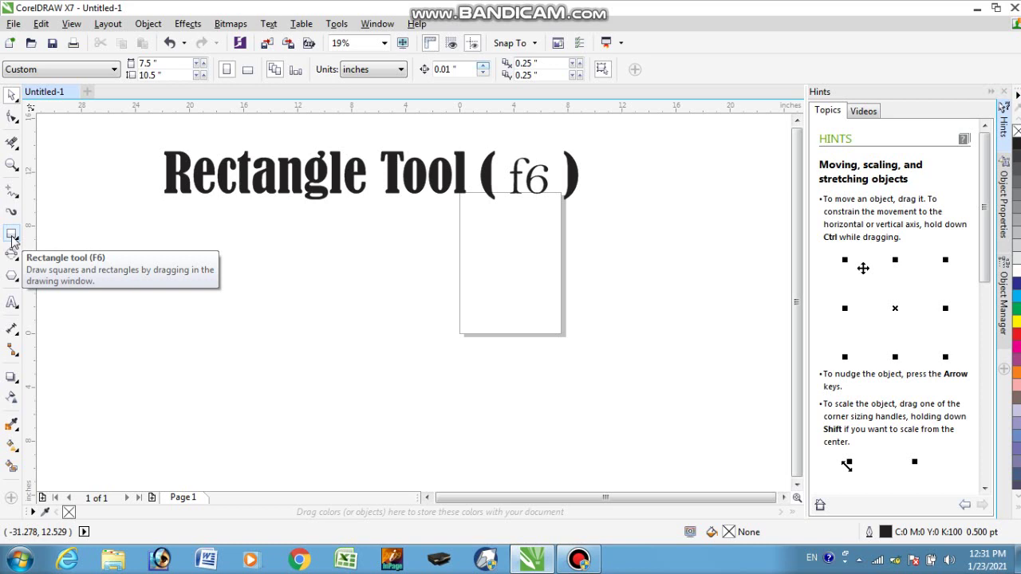
Draw a rectangle about 30.7 by 12.7 inches below the title text with the Rectangle tool.
click(12, 235)
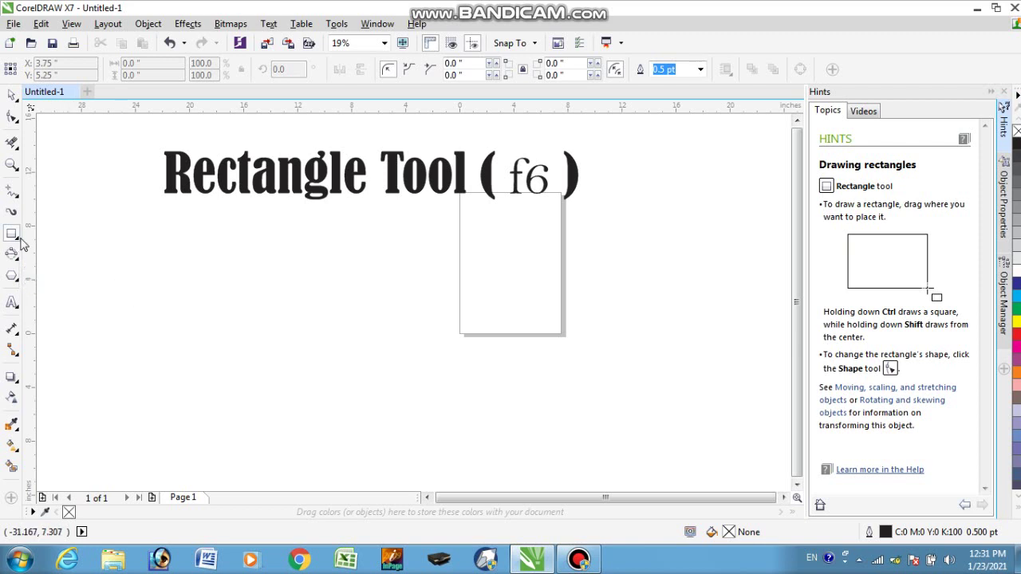
click(16, 240)
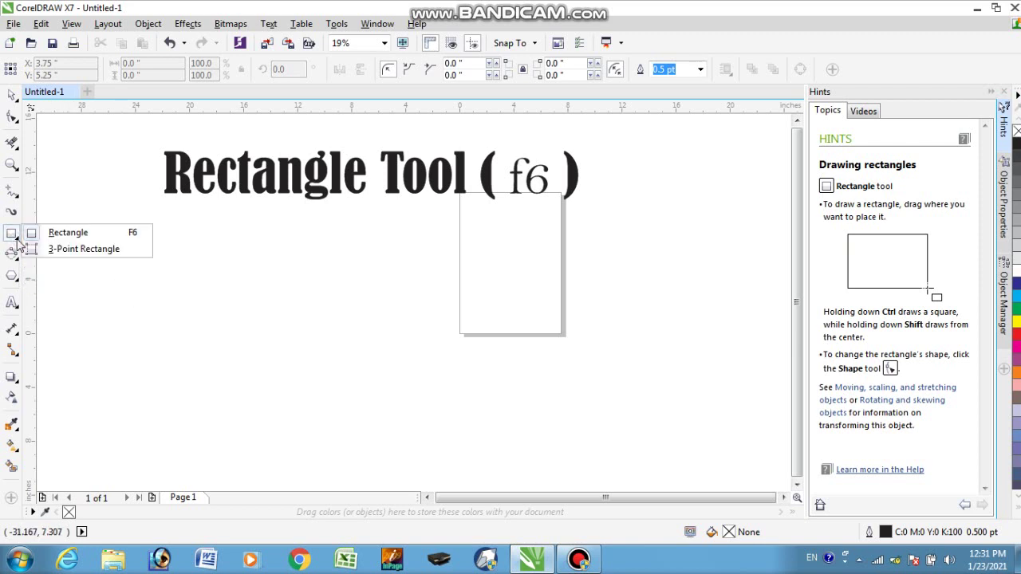
click(120, 233)
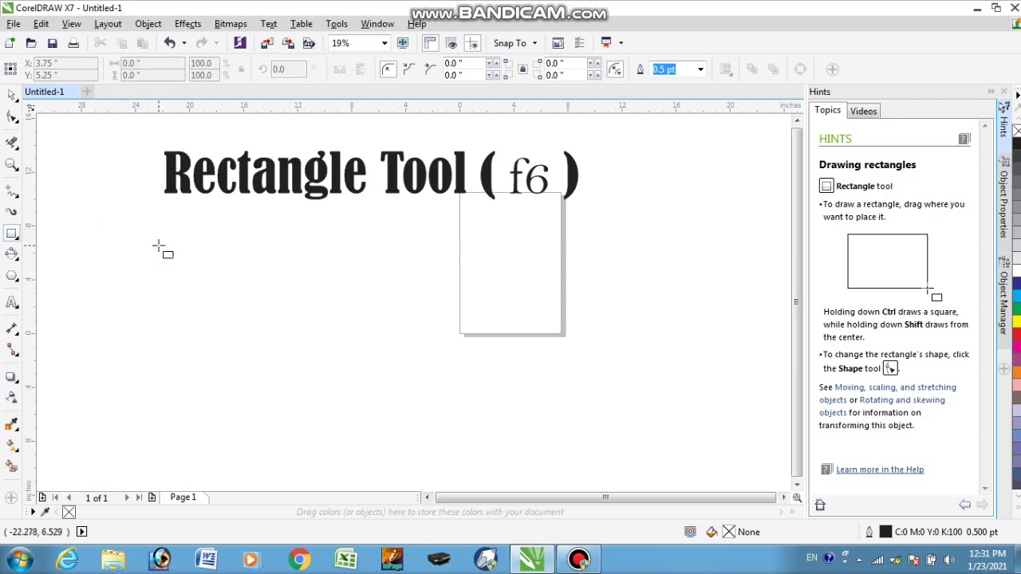
mouse_move(159, 246)
mouse_down()
mouse_move(207, 290)
mouse_move(533, 364)
mouse_move(573, 416)
mouse_up()
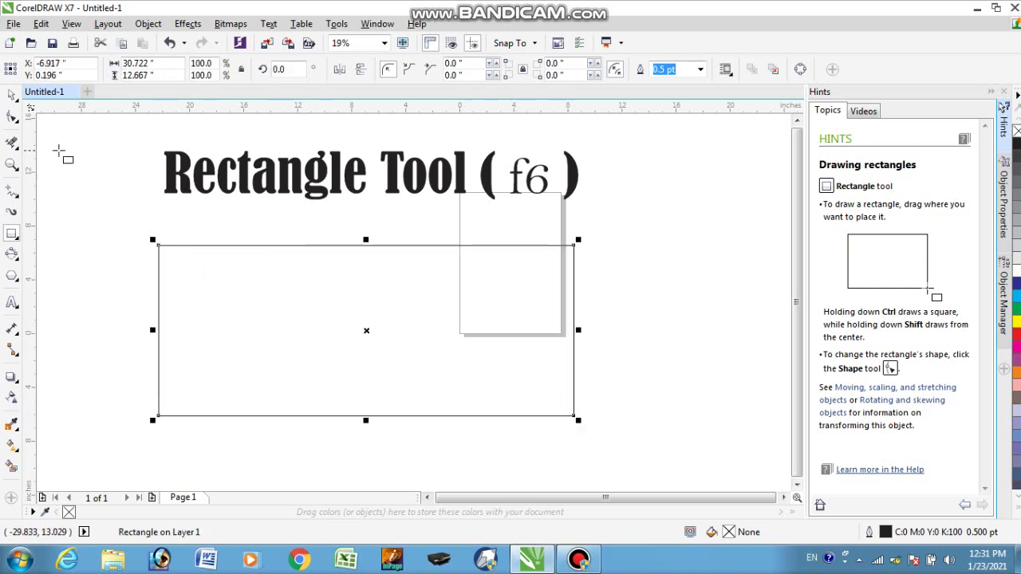
Resize the rectangle to about 15.4 by 10.2 inches and reposition it just below the title text.
click(13, 97)
drag(282, 308, 316, 294)
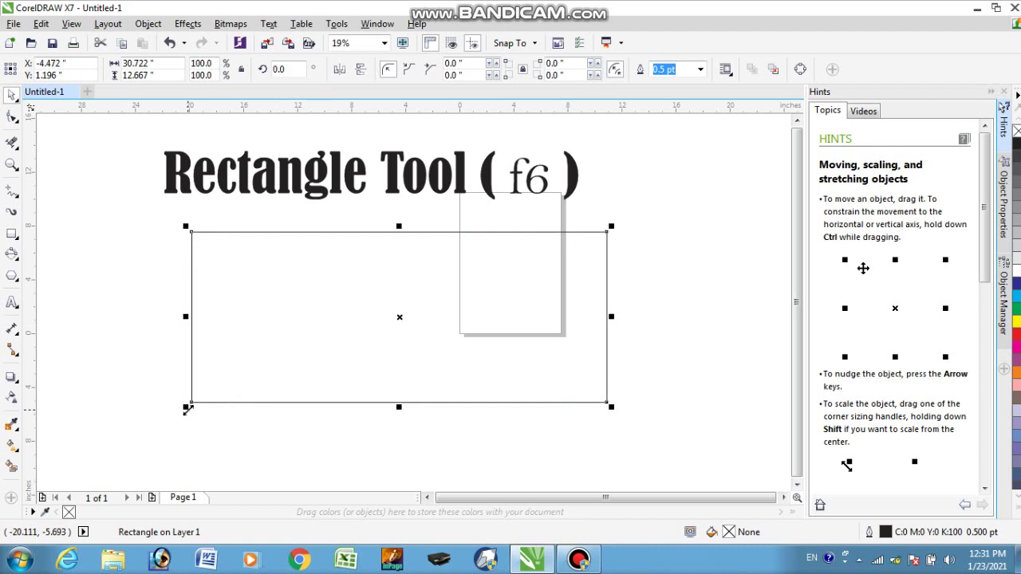
drag(611, 316, 373, 319)
scroll(253, 398, up, 2)
scroll(304, 371, down, 2)
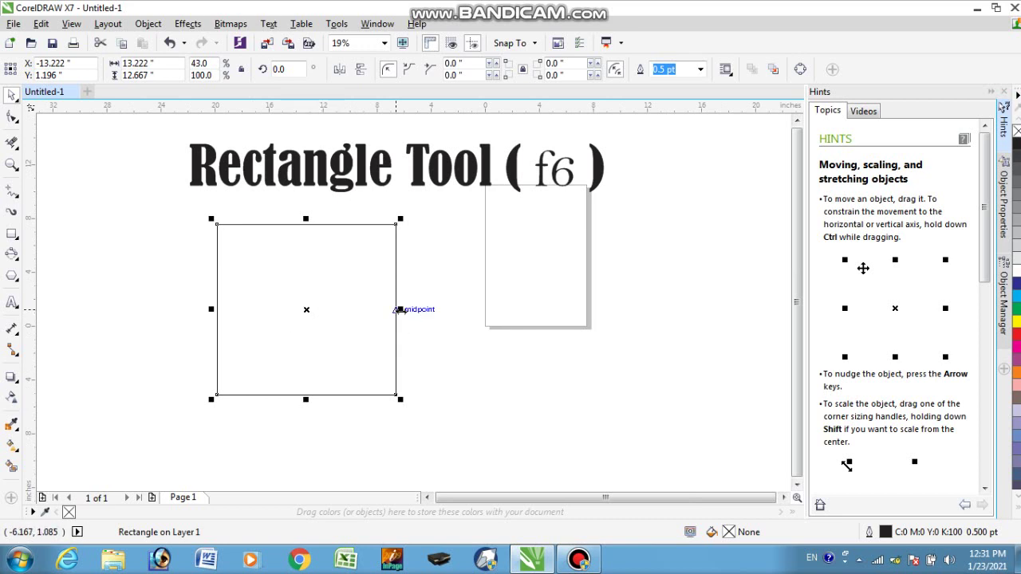
drag(398, 309, 477, 322)
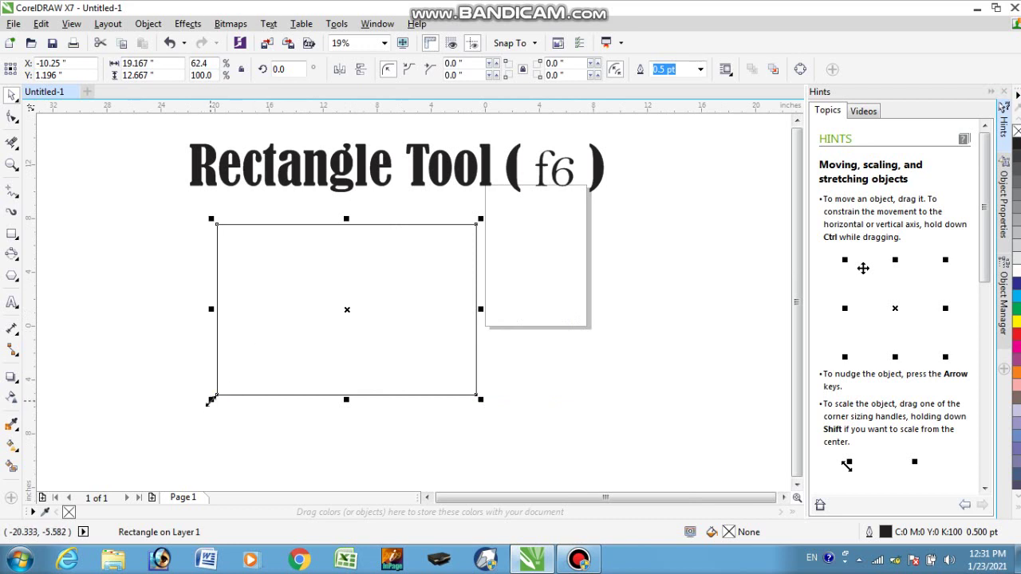
drag(210, 399, 261, 428)
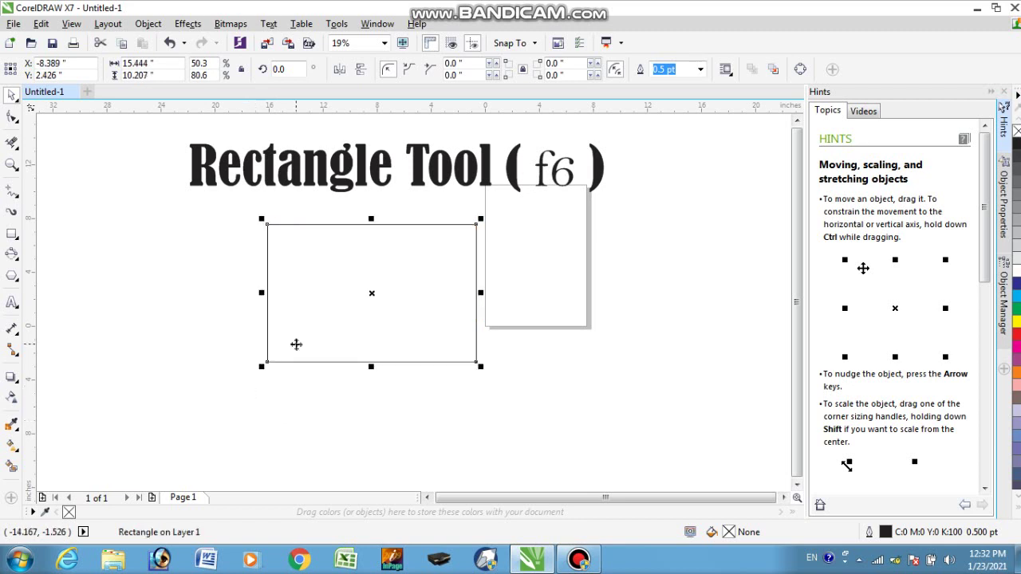
drag(372, 293, 385, 271)
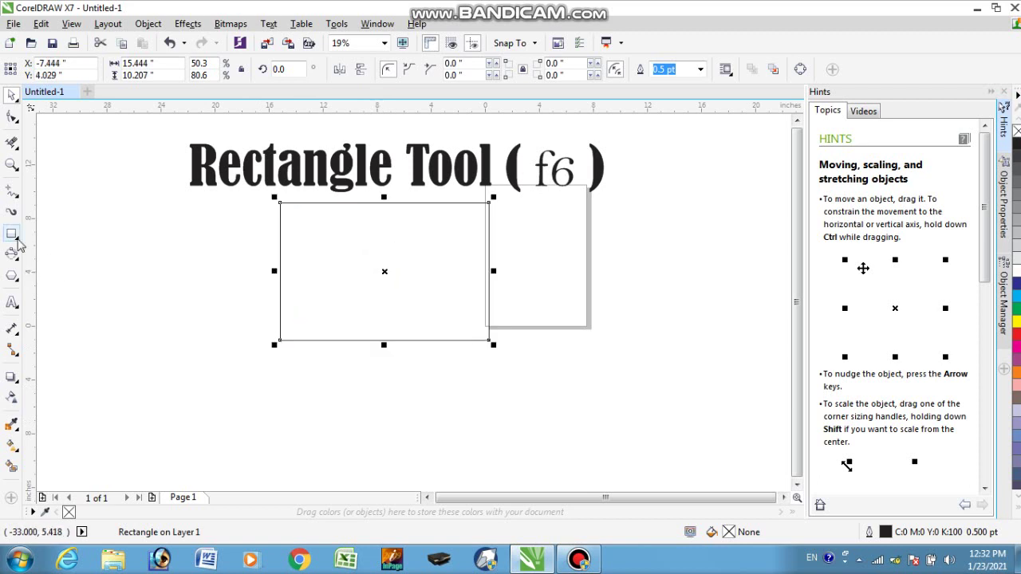
Draw a tall narrow rectangle left of the existing one and a wide rectangle about 21.8 by 4.6 inches below it.
click(17, 244)
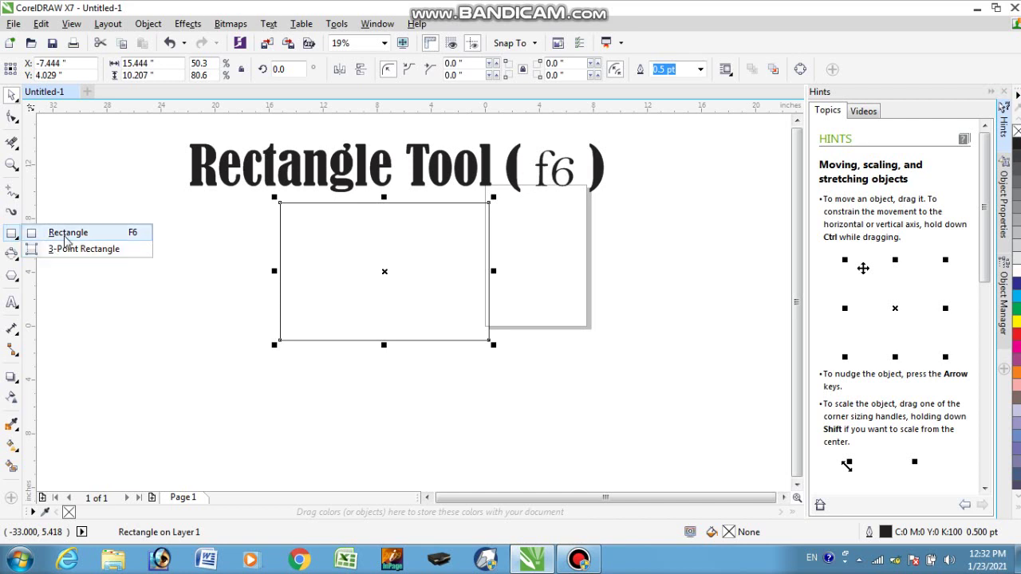
click(67, 236)
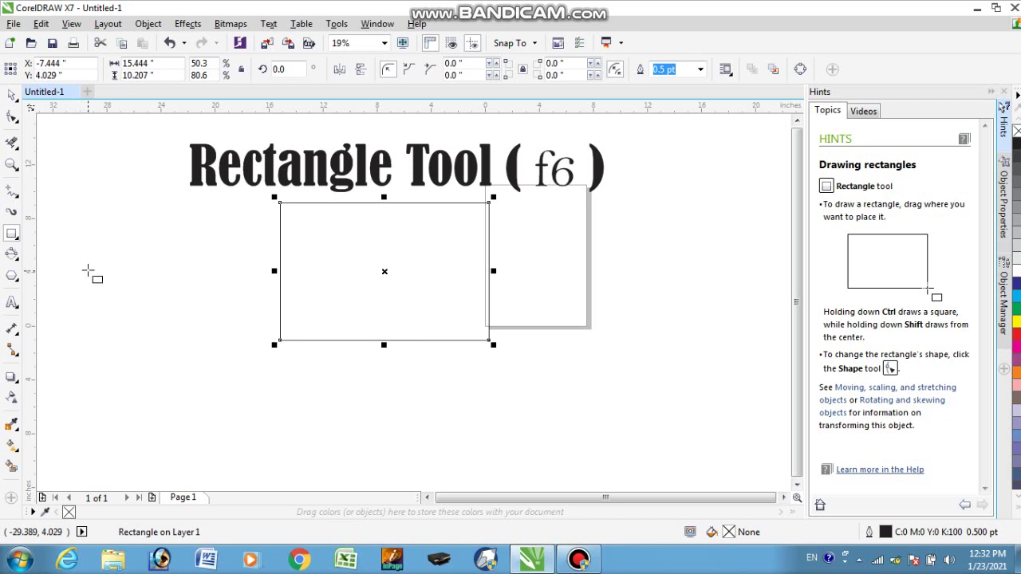
drag(89, 256, 143, 450)
drag(186, 413, 482, 476)
scroll(148, 257, down, 2)
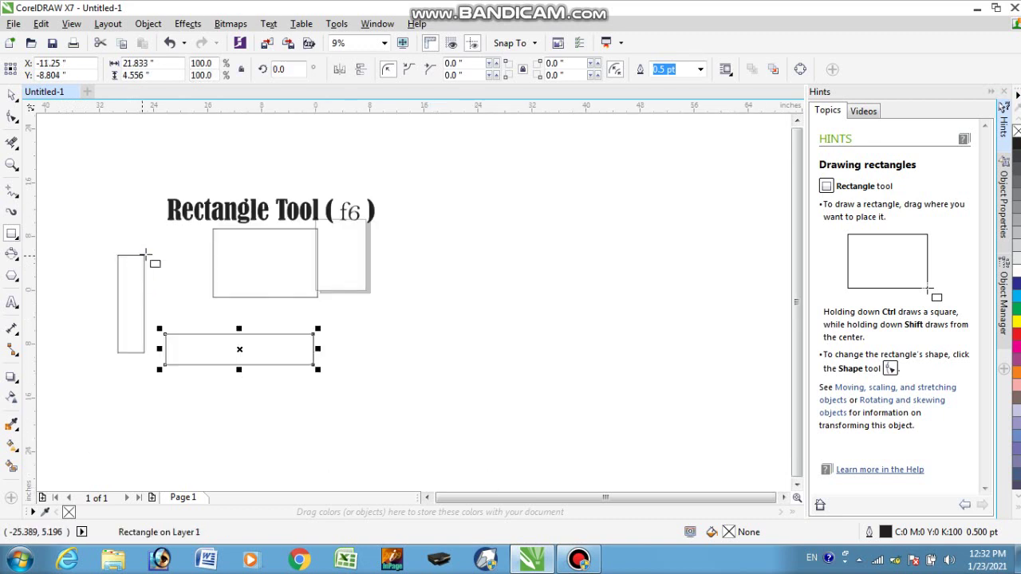
scroll(217, 342, up, 2)
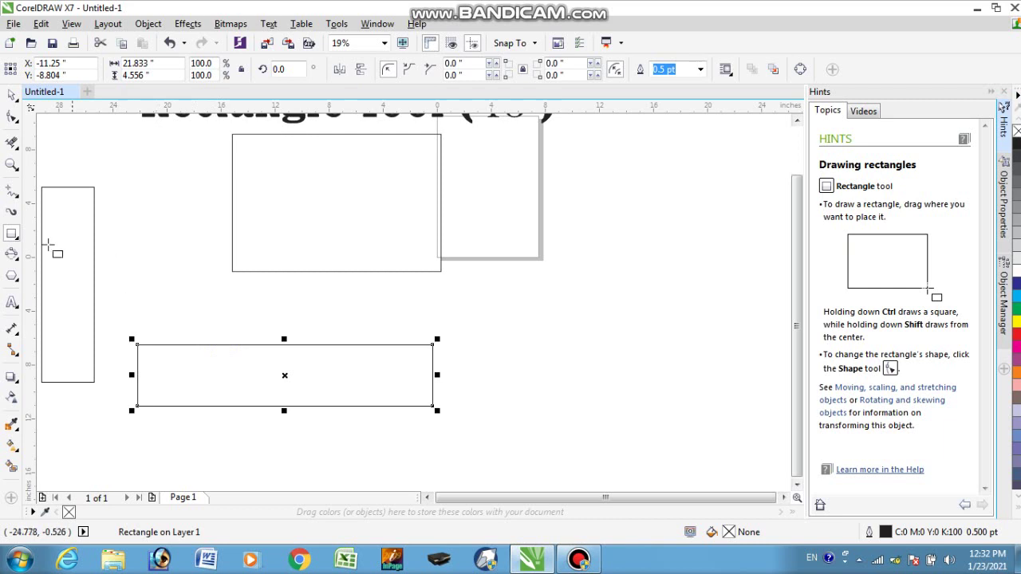
Move the wide rectangle about 3 inches upward and delete both the tall narrow and the wide rectangle.
key(space)
drag(264, 374, 251, 335)
click(80, 276)
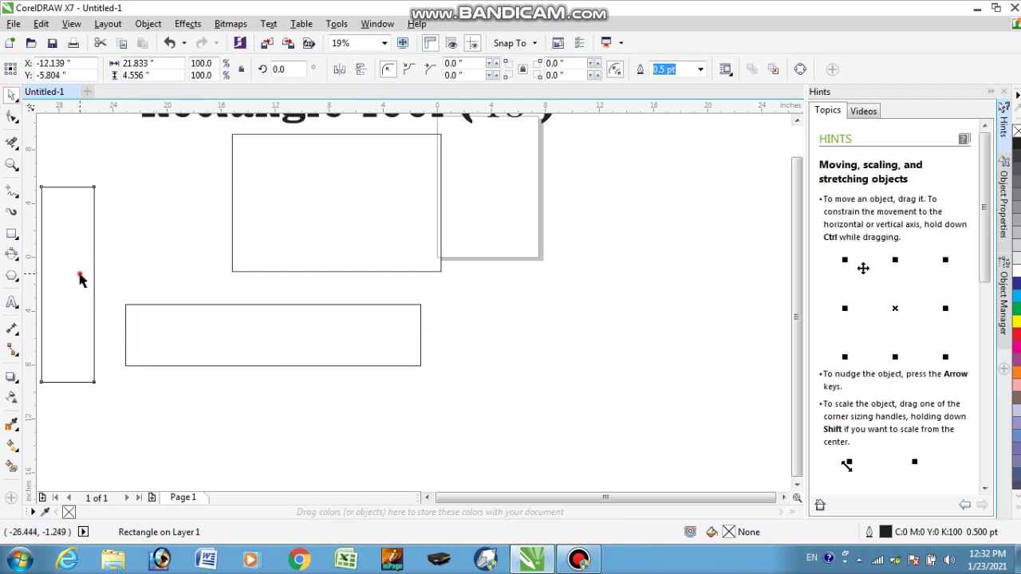
key(Delete)
click(232, 333)
key(Delete)
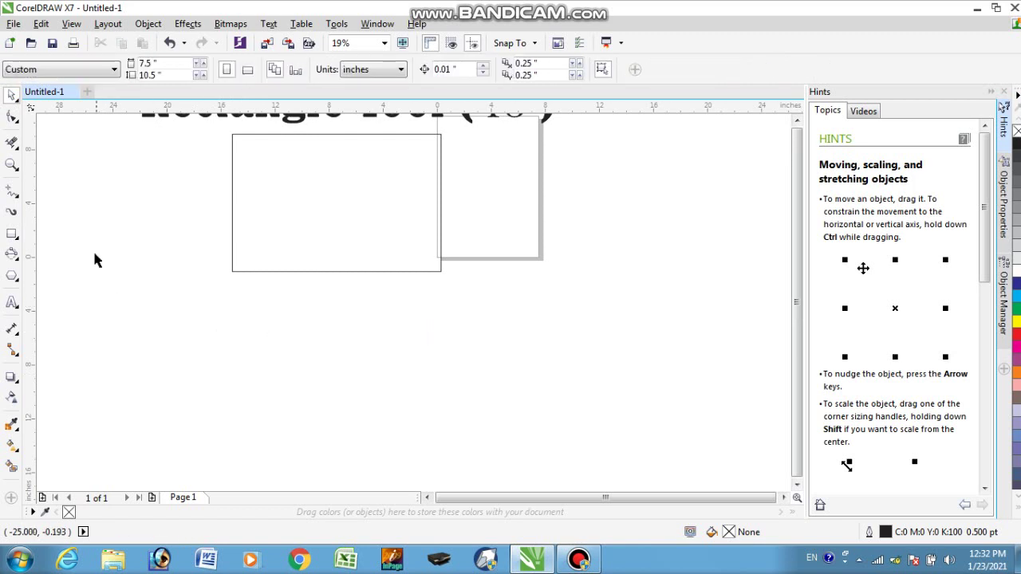
Draw two 3-point rectangles: a narrow steeply tilted one below the page and a slightly tilted one below the large rectangle.
click(13, 235)
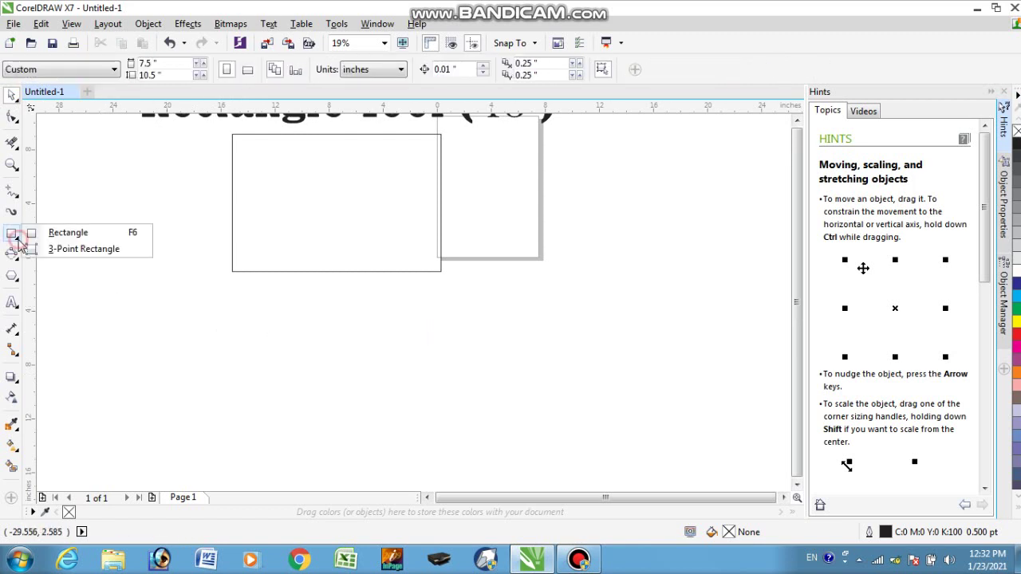
click(91, 249)
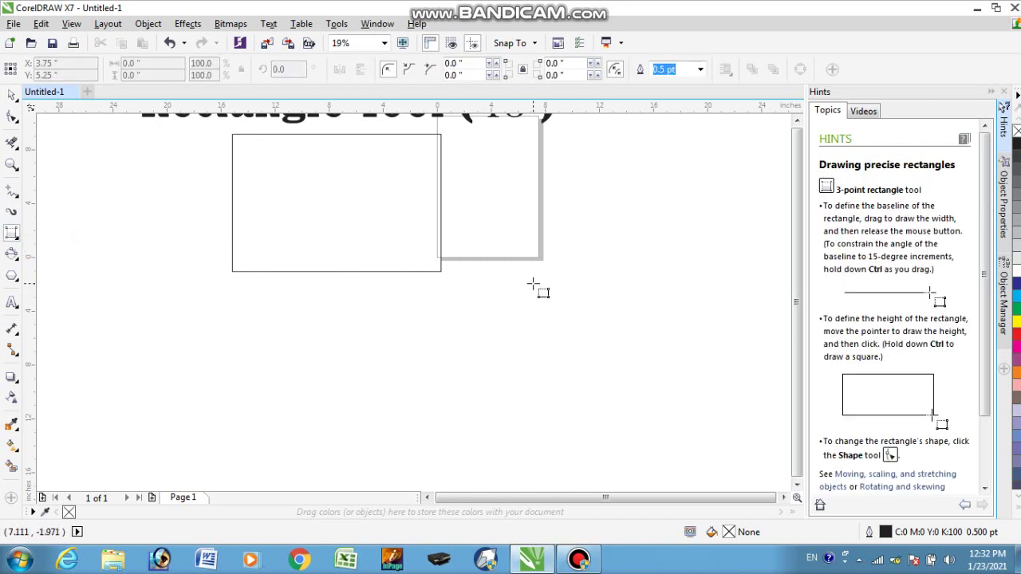
drag(533, 269, 602, 351)
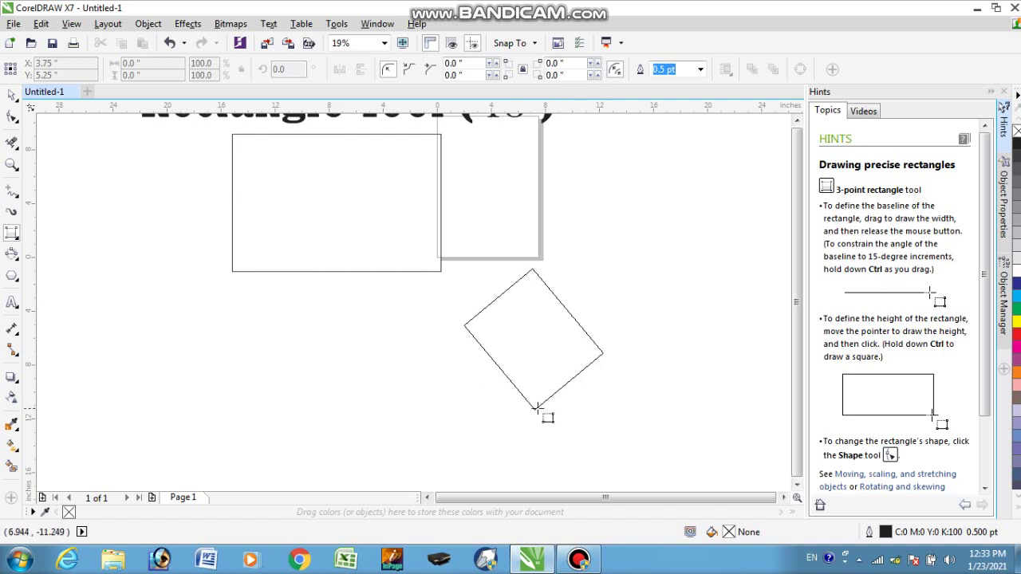
click(601, 390)
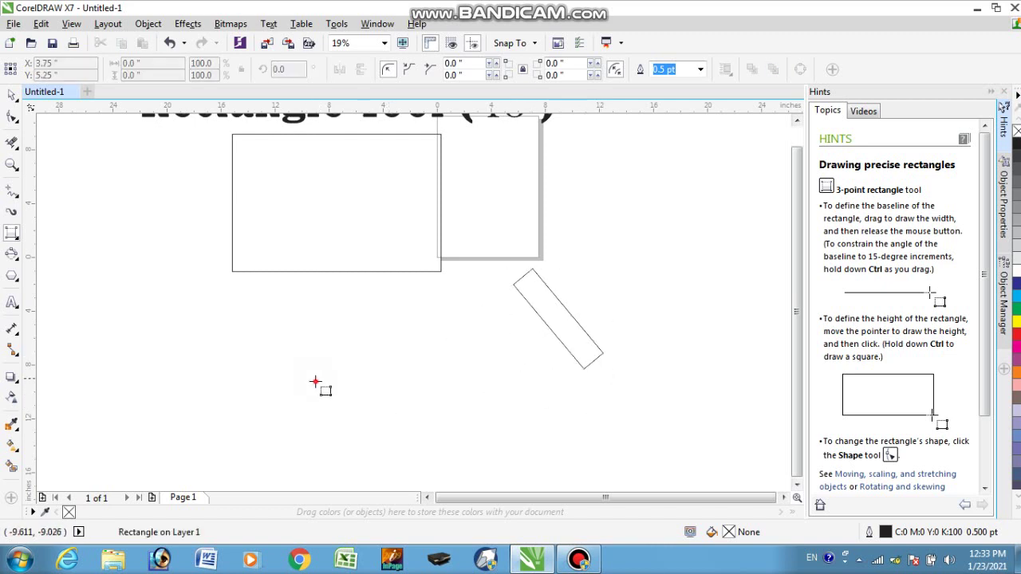
drag(308, 377, 473, 394)
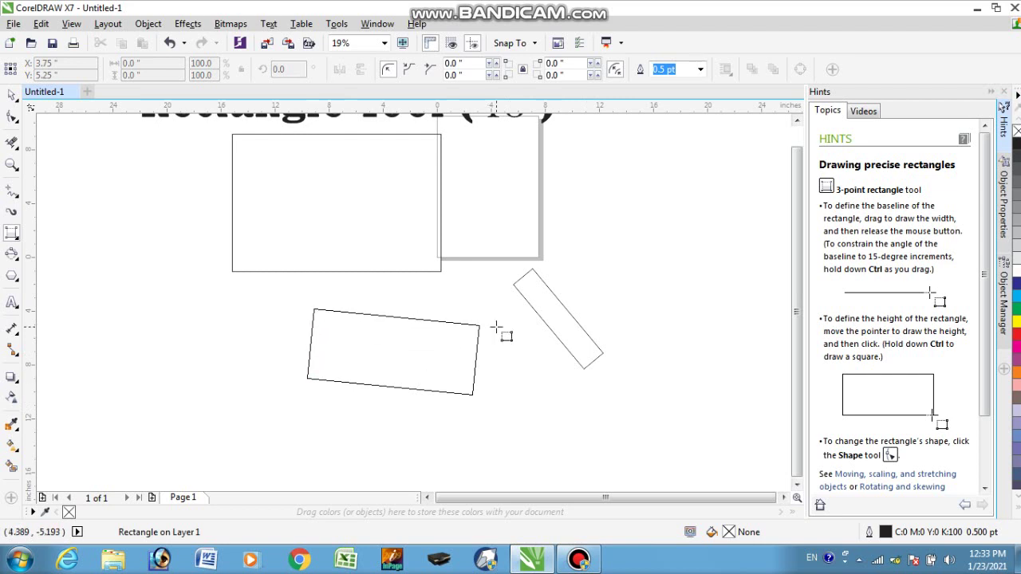
click(494, 327)
Draw two more 3-point rectangles: a long slanted one left of the large rectangle and a horizontal one overlapping its lower edge.
drag(104, 173, 252, 388)
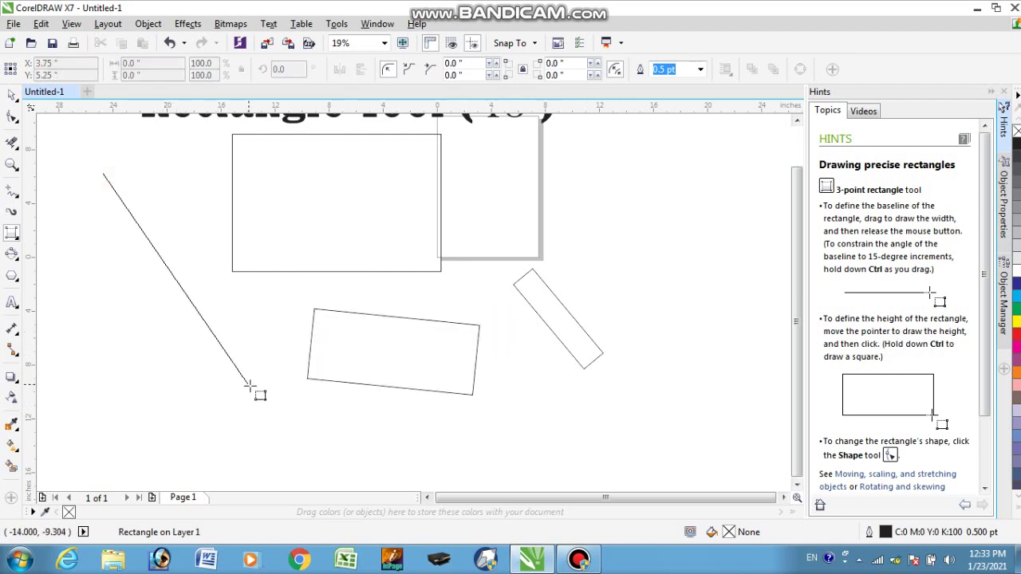
click(183, 429)
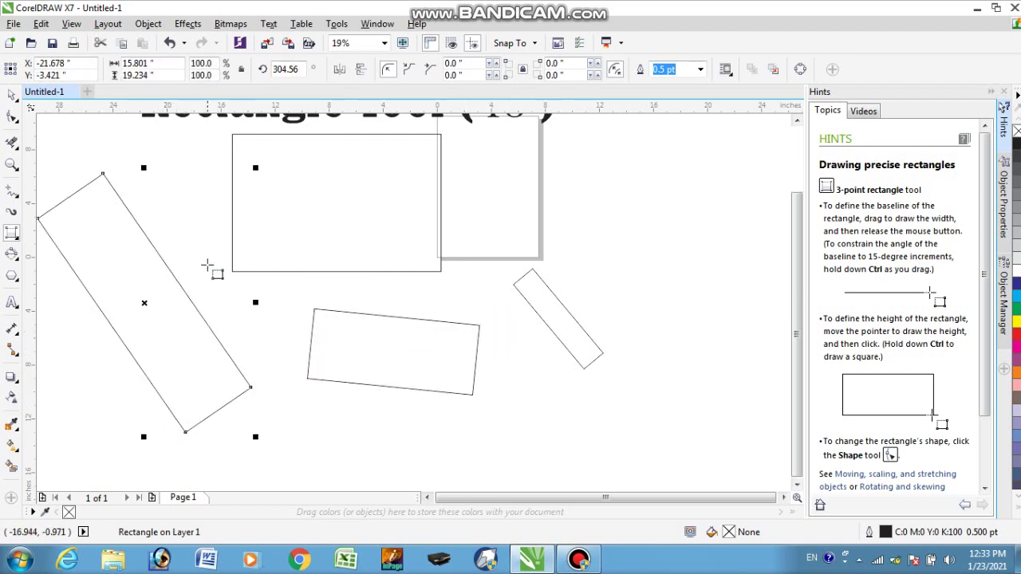
drag(203, 253, 483, 254)
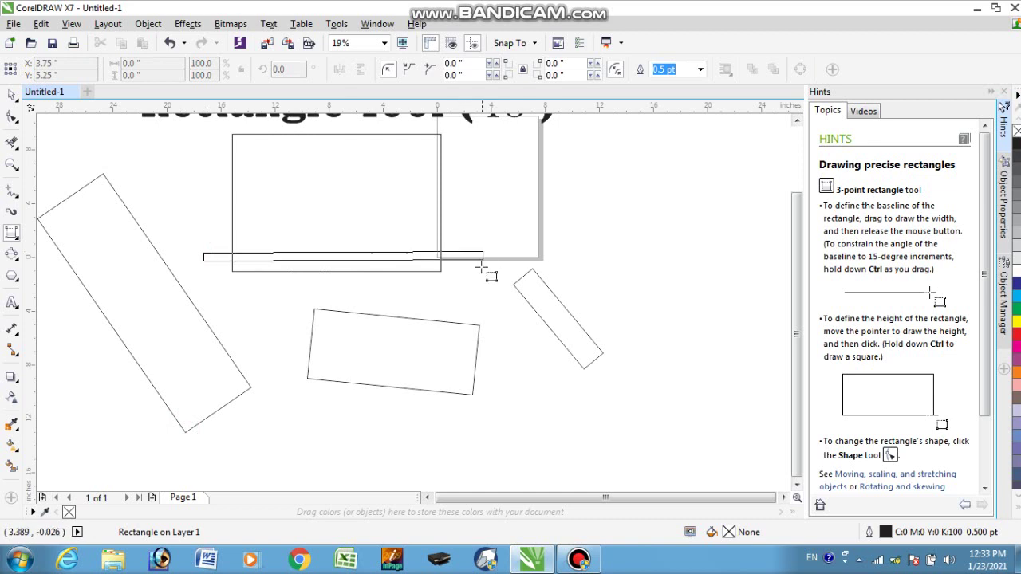
click(483, 303)
Add two tilted 3-point rectangles right of the page, spanning about 8.8 by 5.8 inches and 11.1 by 16.8 inches.
drag(571, 220, 678, 242)
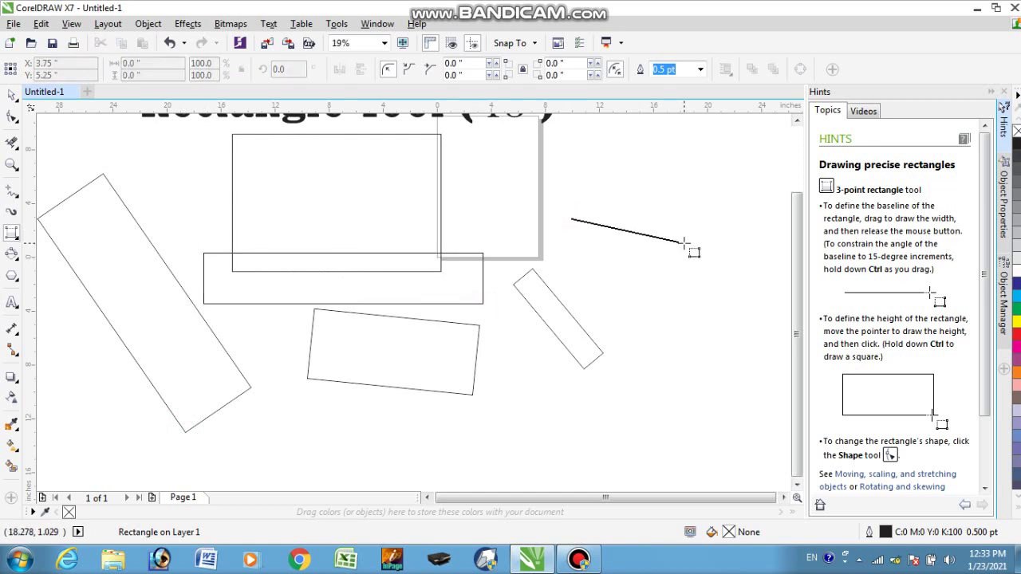
click(689, 192)
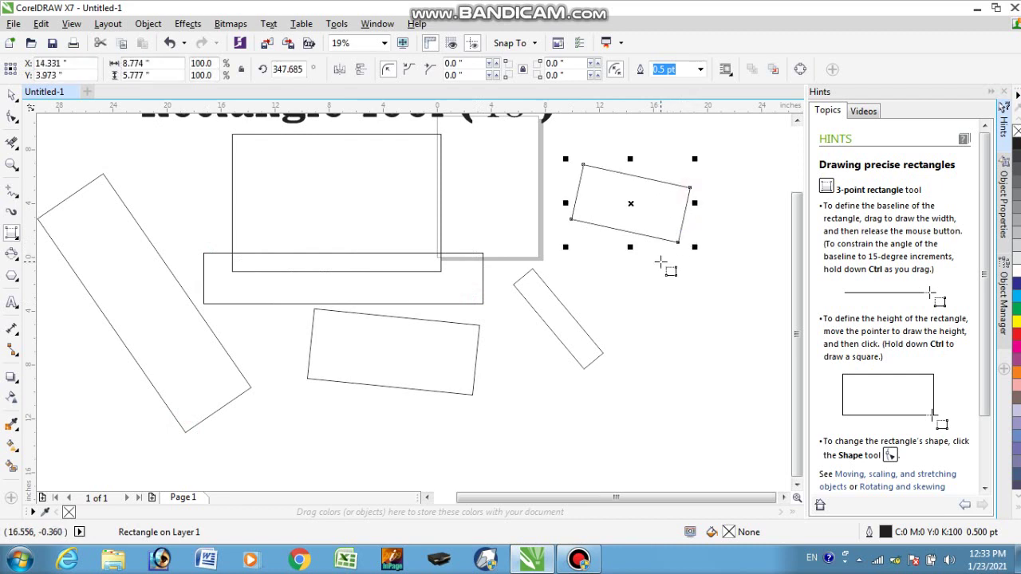
drag(710, 257, 636, 284)
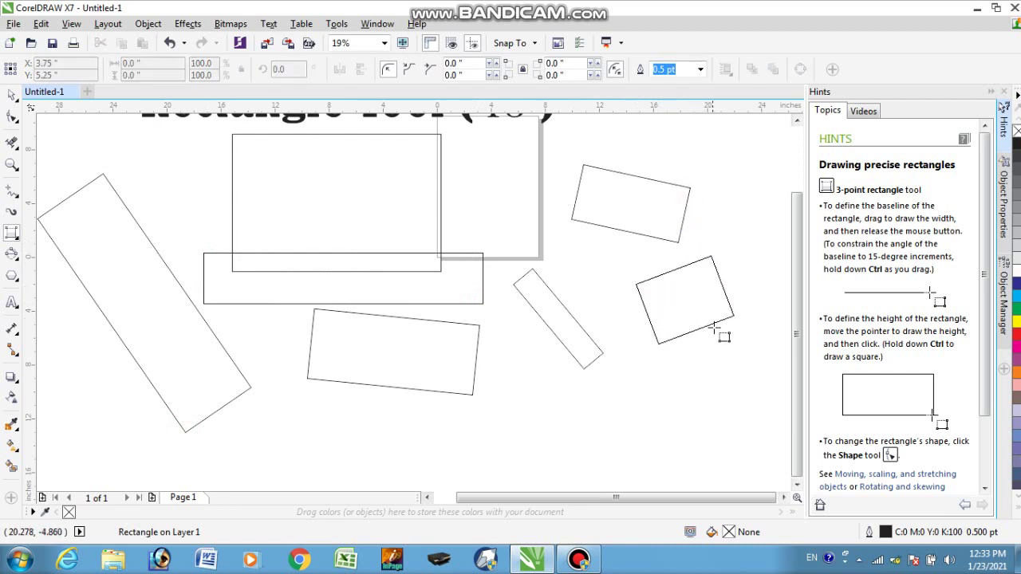
click(775, 469)
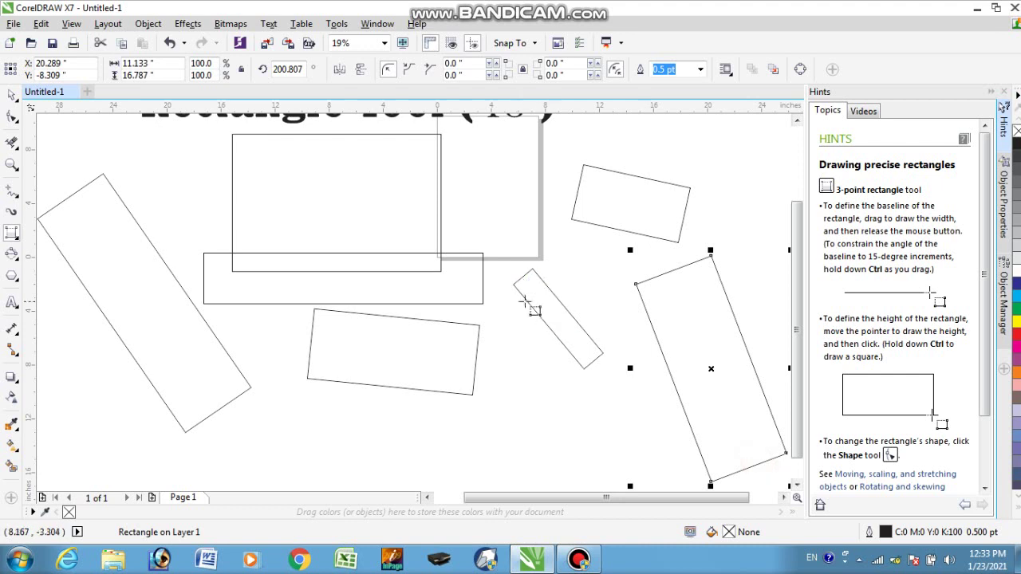
Delete all seven rectangles around the page, leaving only the title text.
click(12, 94)
scroll(252, 278, down, 2)
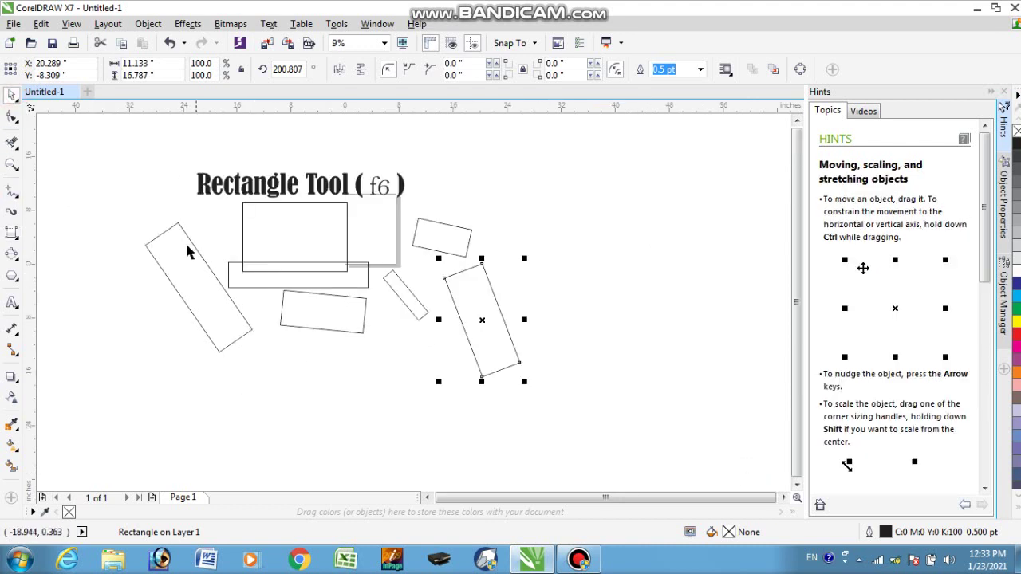
click(169, 263)
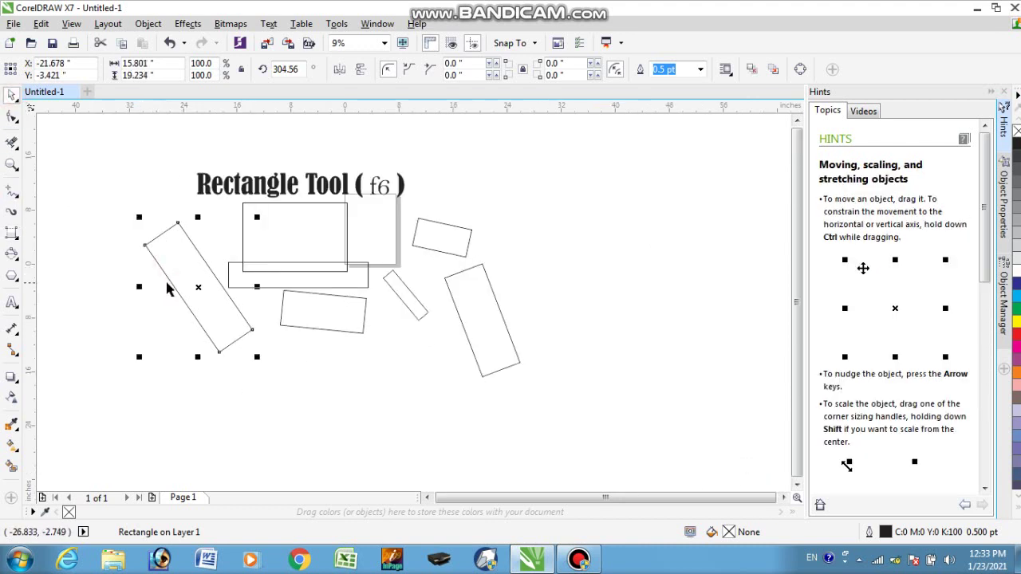
key(Delete)
click(258, 253)
key(Delete)
click(268, 287)
key(Delete)
click(309, 309)
key(Delete)
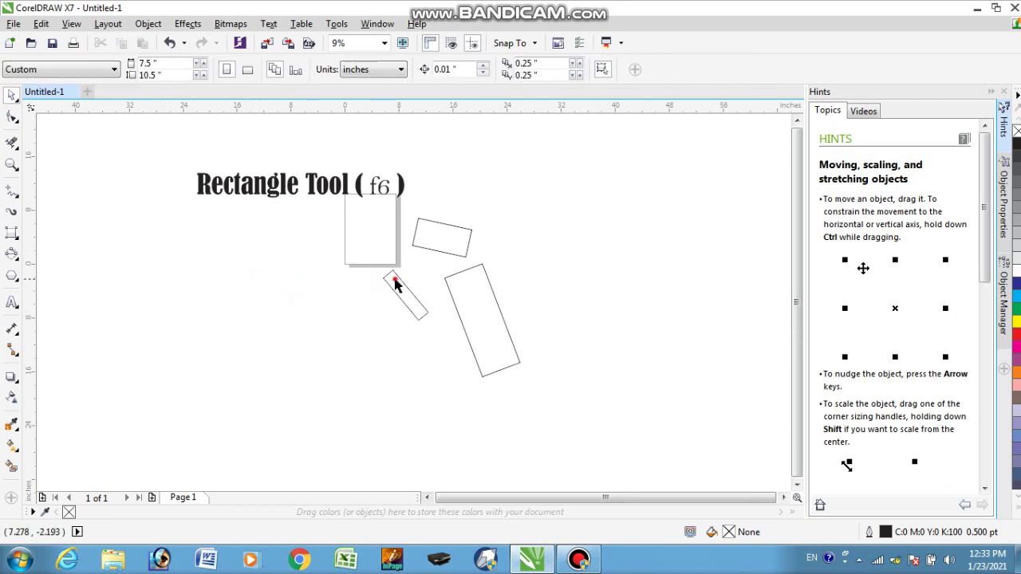
click(394, 279)
key(Delete)
click(456, 221)
key(Delete)
click(470, 303)
key(Delete)
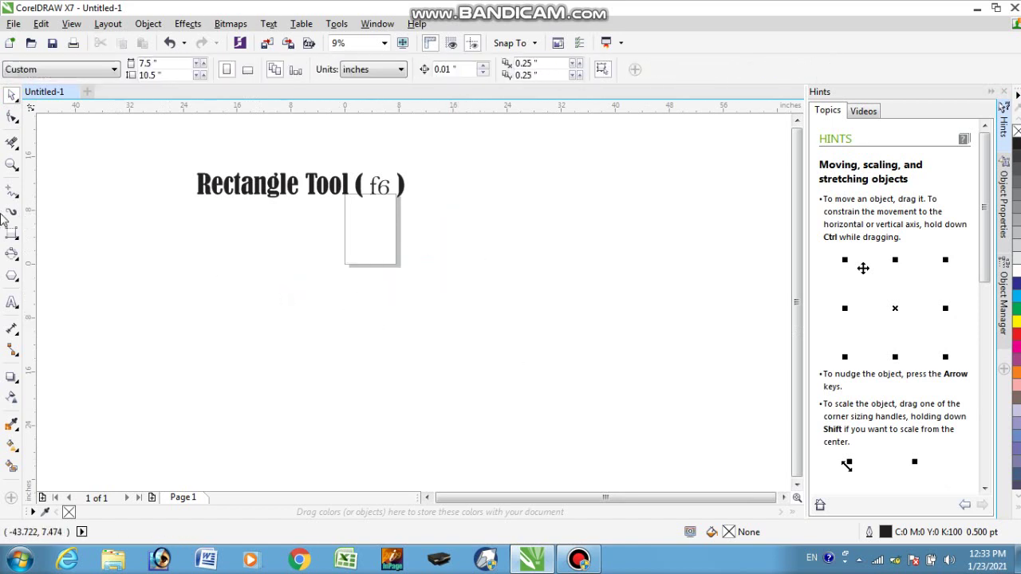
Draw a rectangle about 14.7 by 6.6 inches left of the page with the standard Rectangle tool.
click(11, 234)
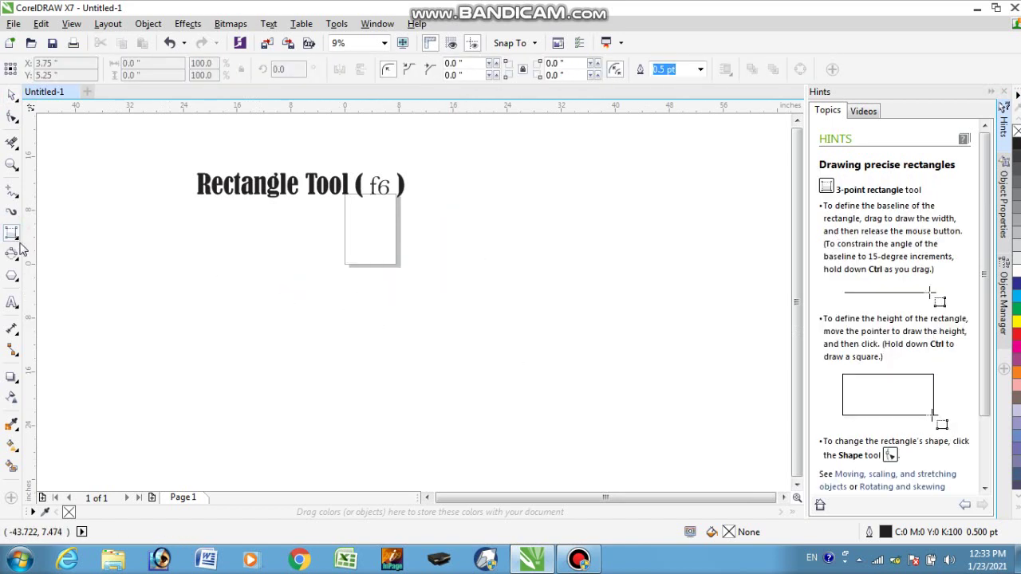
click(18, 239)
click(48, 232)
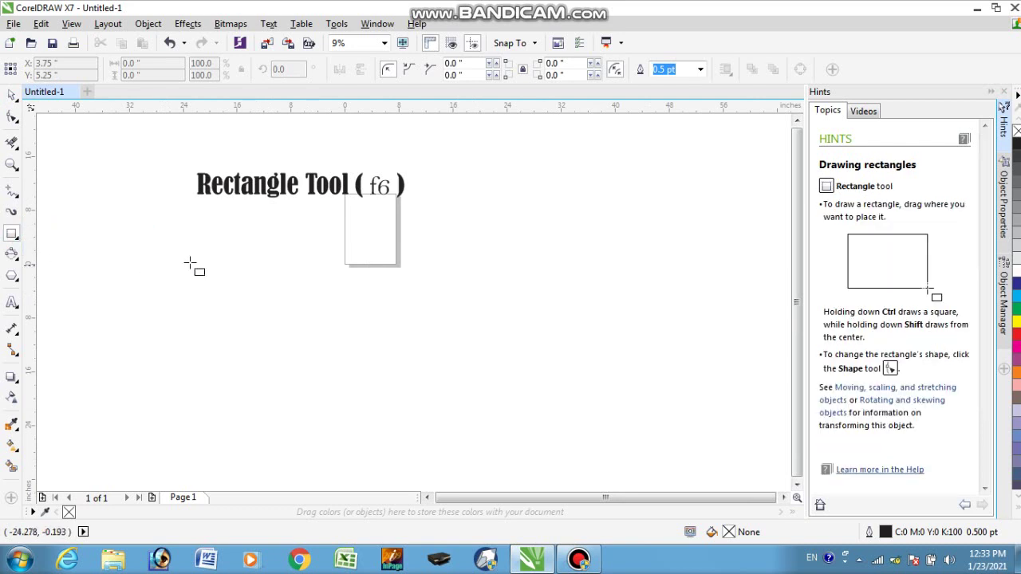
scroll(275, 254, up, 1)
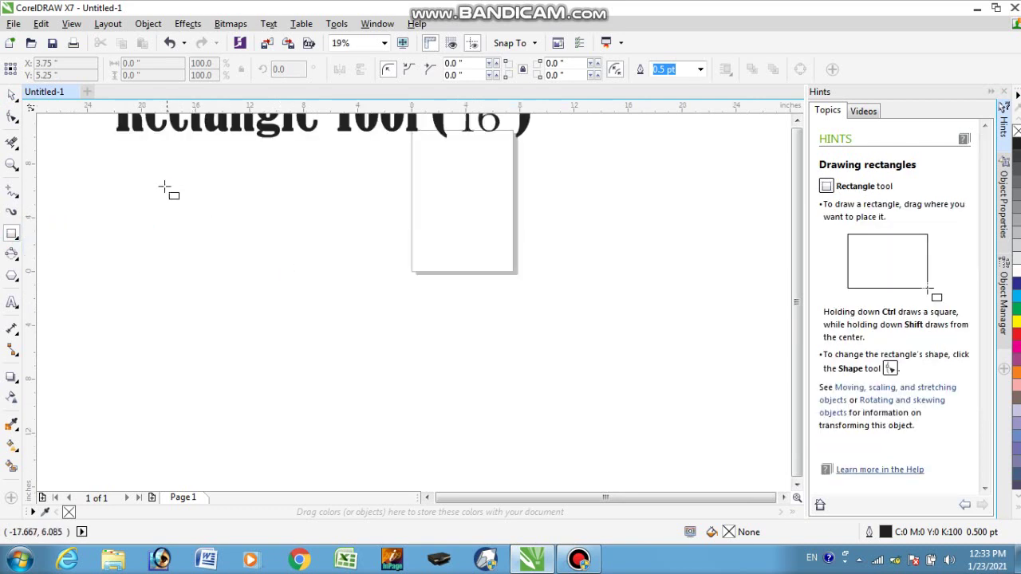
drag(164, 186, 363, 274)
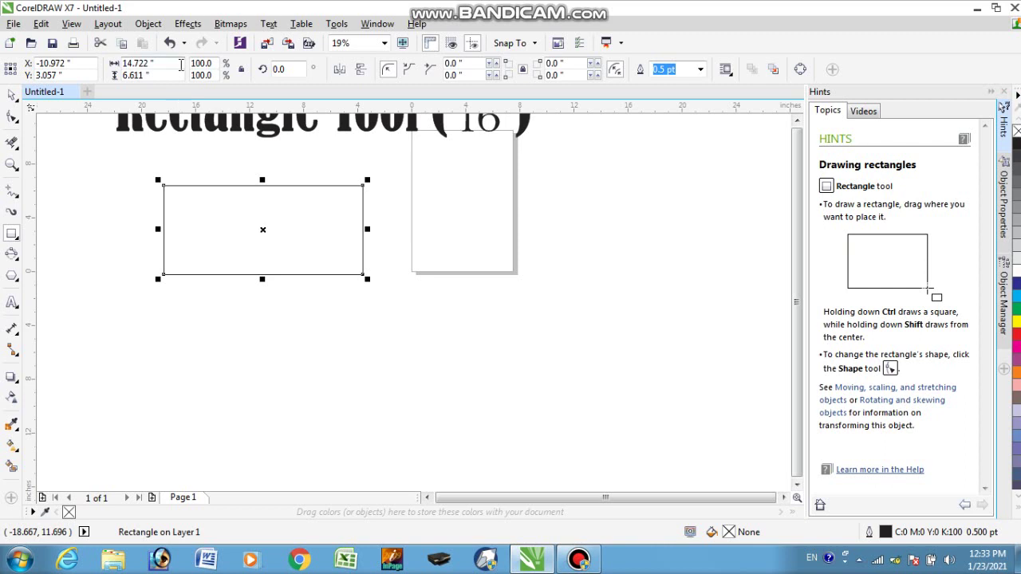
Enlarge the rectangle to about 34.4 by 17.6 inches across the page and fill it with green.
click(11, 95)
drag(367, 279, 626, 399)
drag(448, 320, 449, 310)
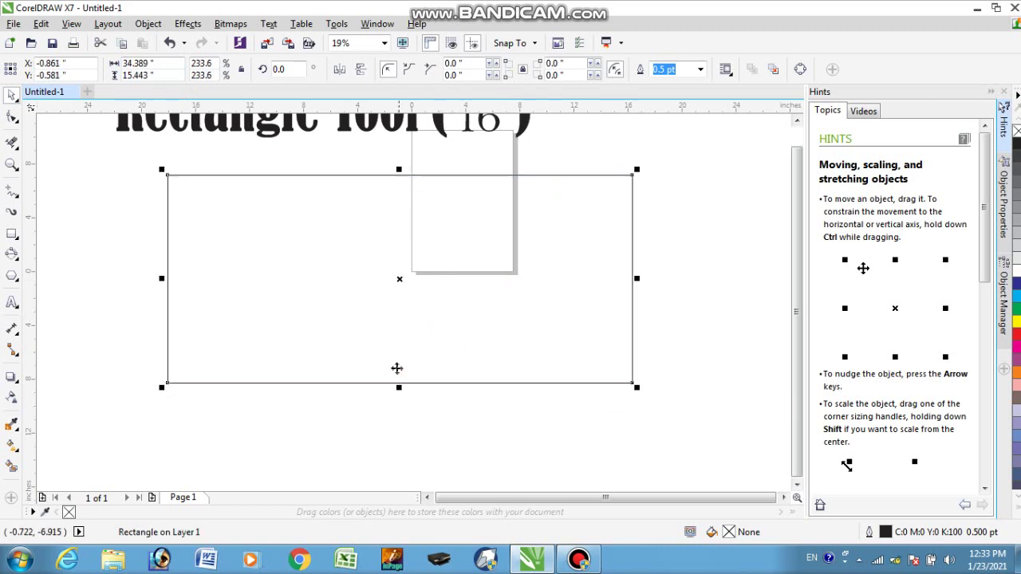
drag(399, 387, 398, 415)
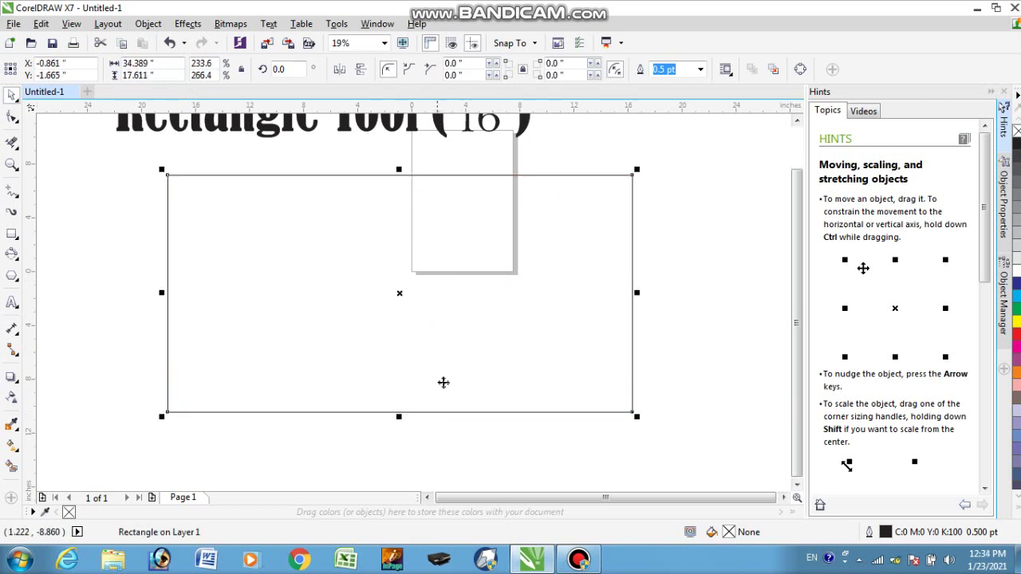
click(1016, 312)
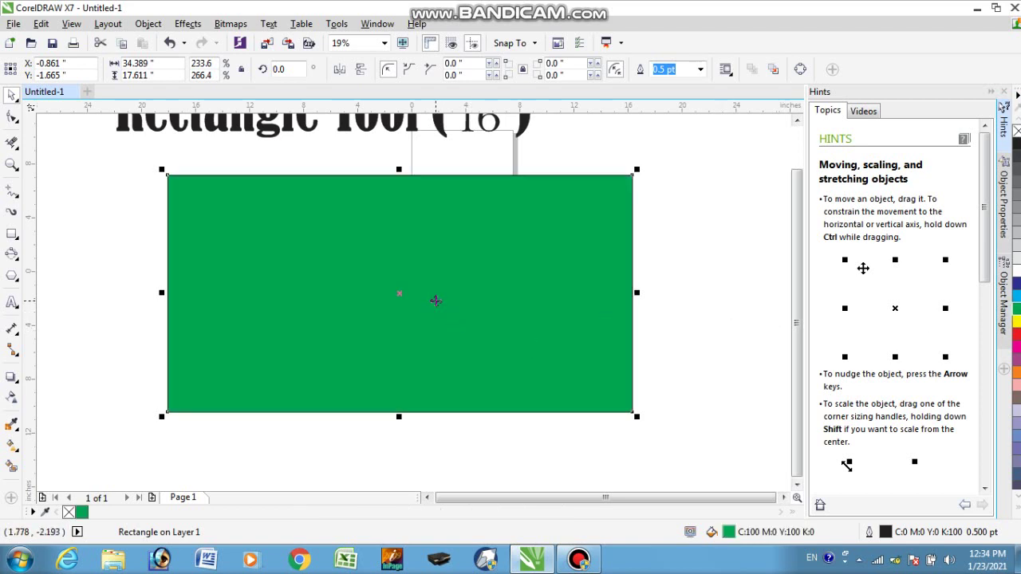
Convert the green rectangle to curves, try pulling its upper-right corner node inward with the Shape tool, and undo the pull.
key(ctrl+q)
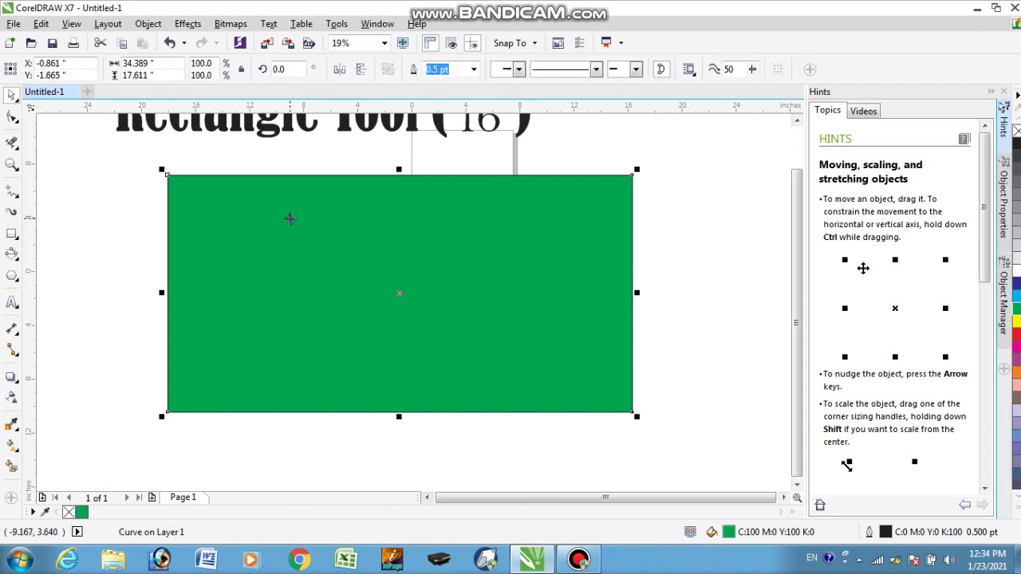
click(13, 117)
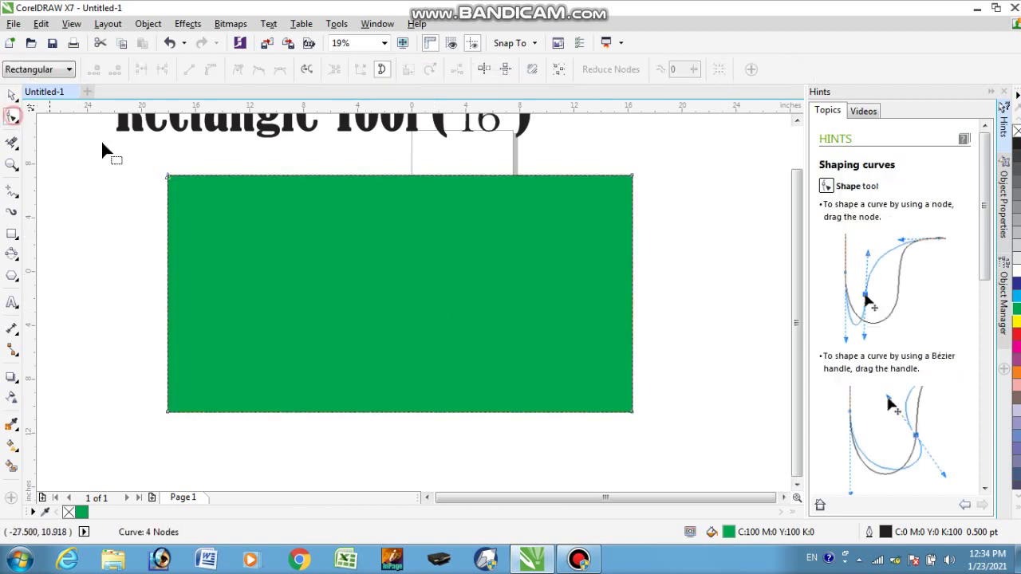
drag(633, 180, 463, 295)
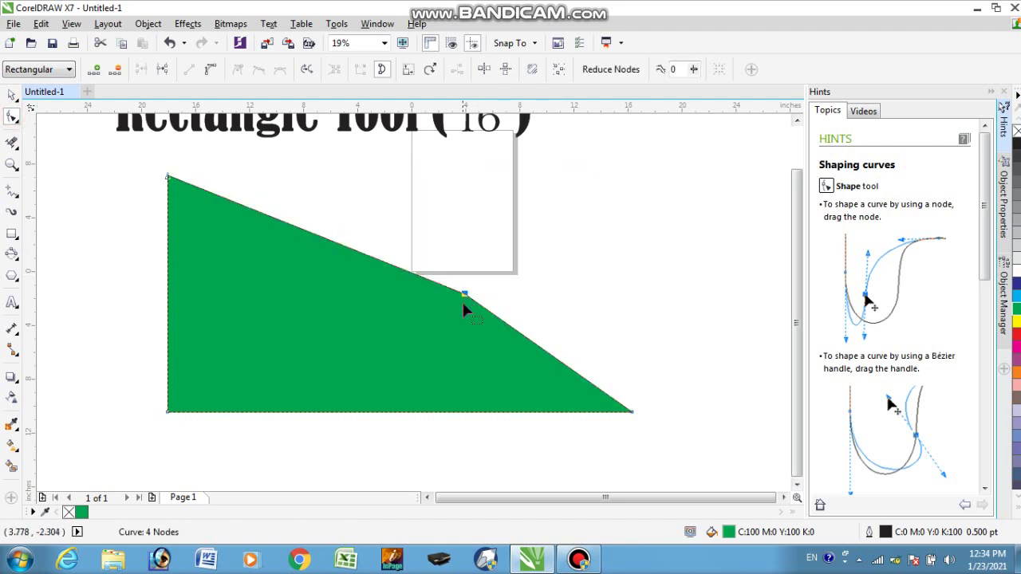
key(ctrl+z)
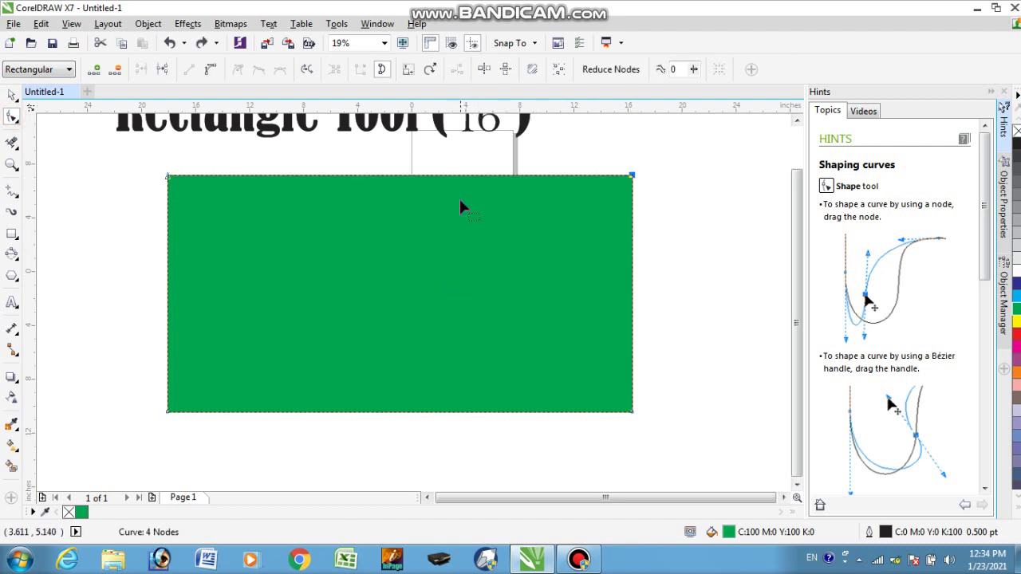
Add nodes midway along the green shape's upper and left edges, pulling each inward as a trial and undoing both moves.
double_click(406, 176)
drag(406, 175, 420, 302)
key(ctrl+z)
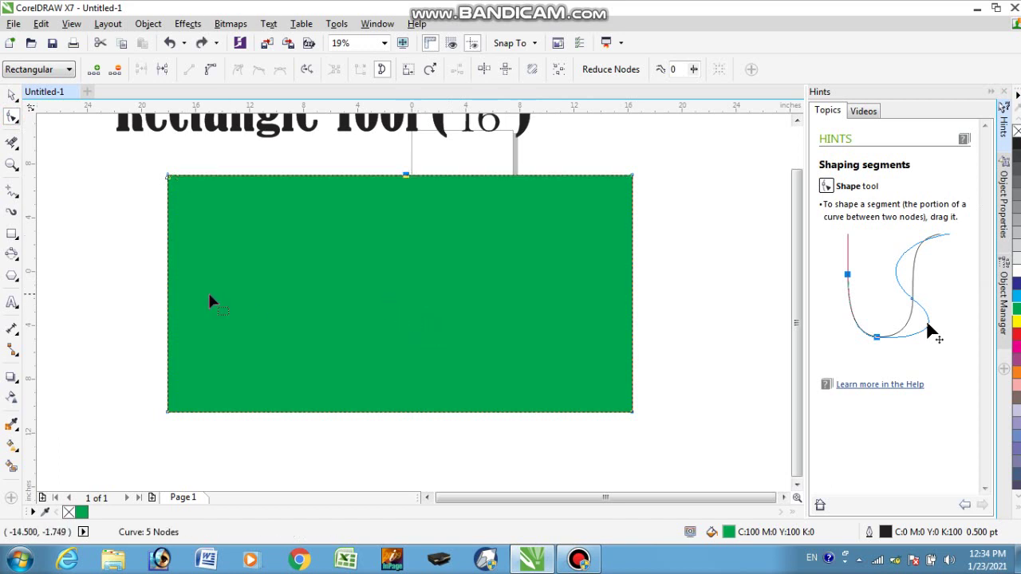
double_click(167, 292)
drag(167, 292, 391, 308)
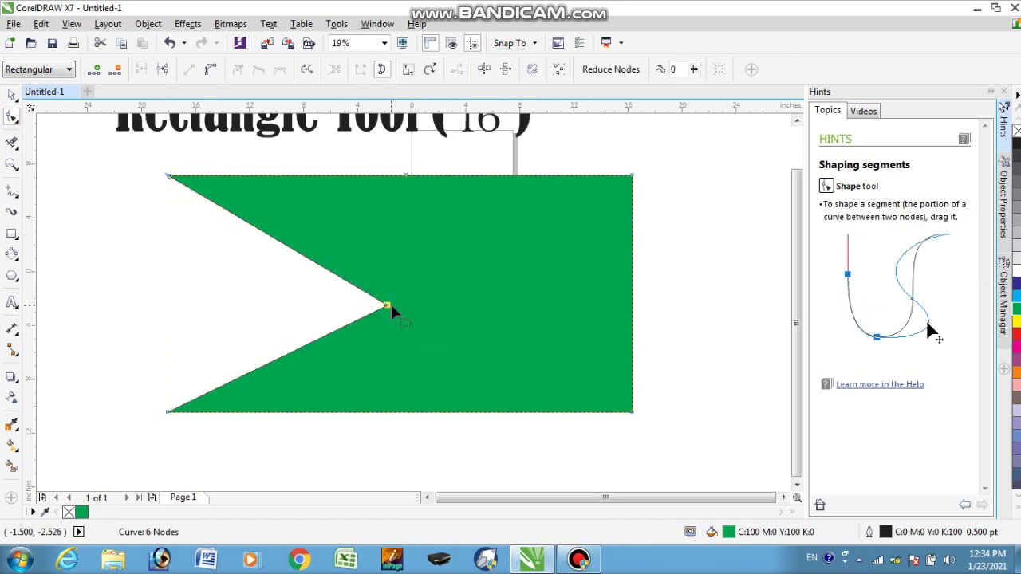
key(ctrl+z)
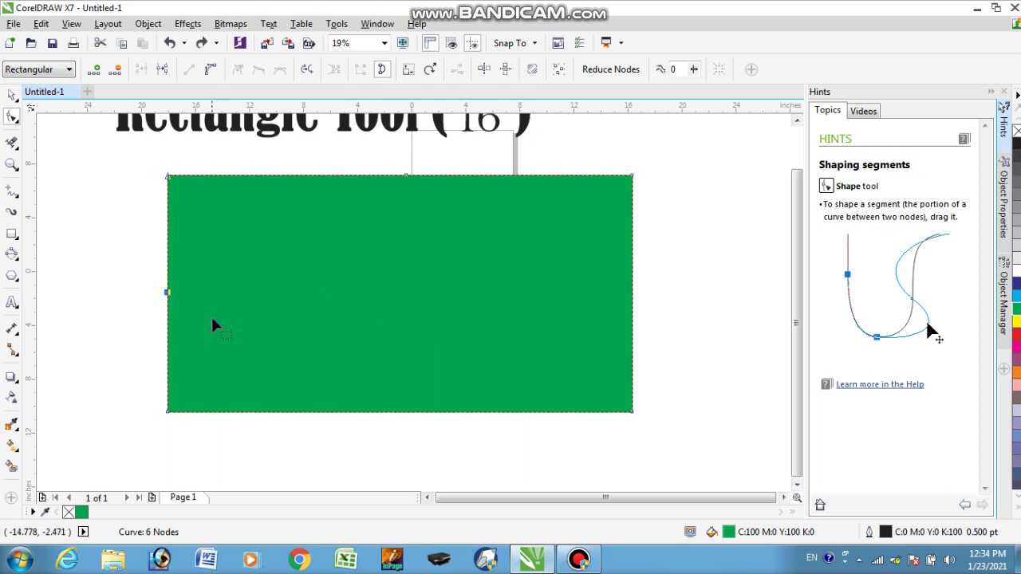
Convert the green shape's lower edge to a curve, try bending it with both control handles, and undo the bends.
click(372, 412)
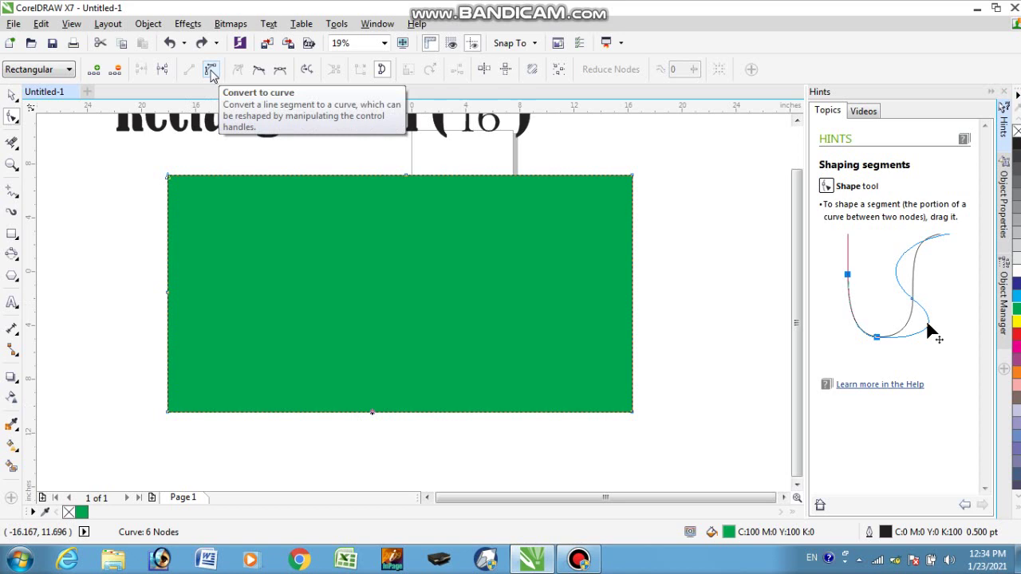
click(211, 72)
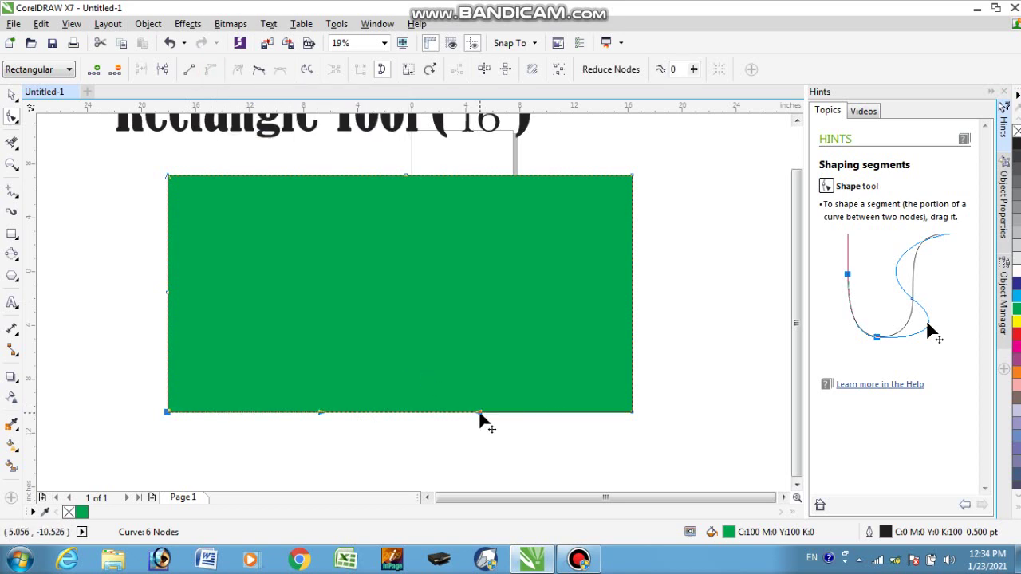
drag(480, 415, 496, 263)
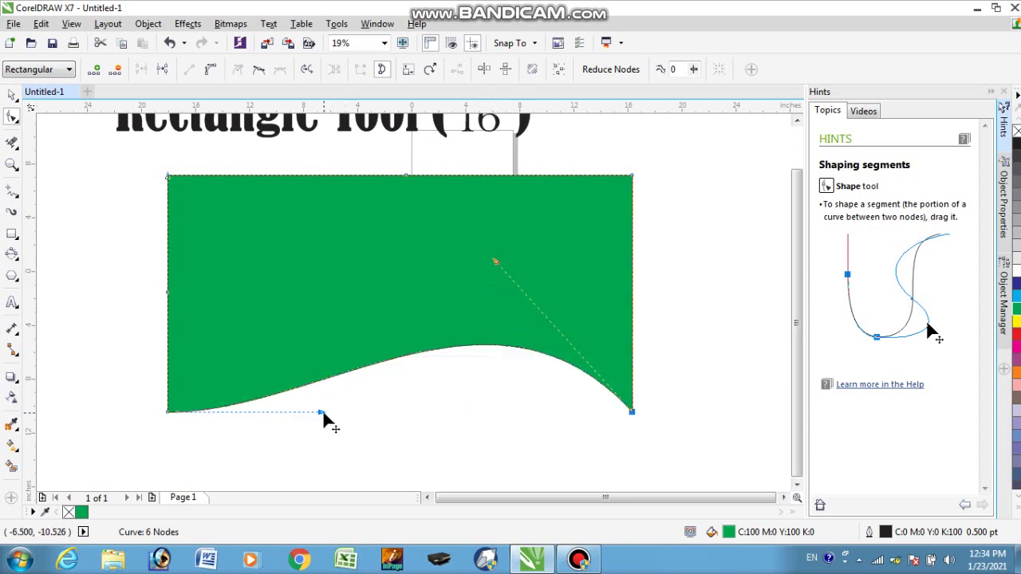
drag(323, 419, 349, 412)
key(ctrl+z)
key(ctrl+z)
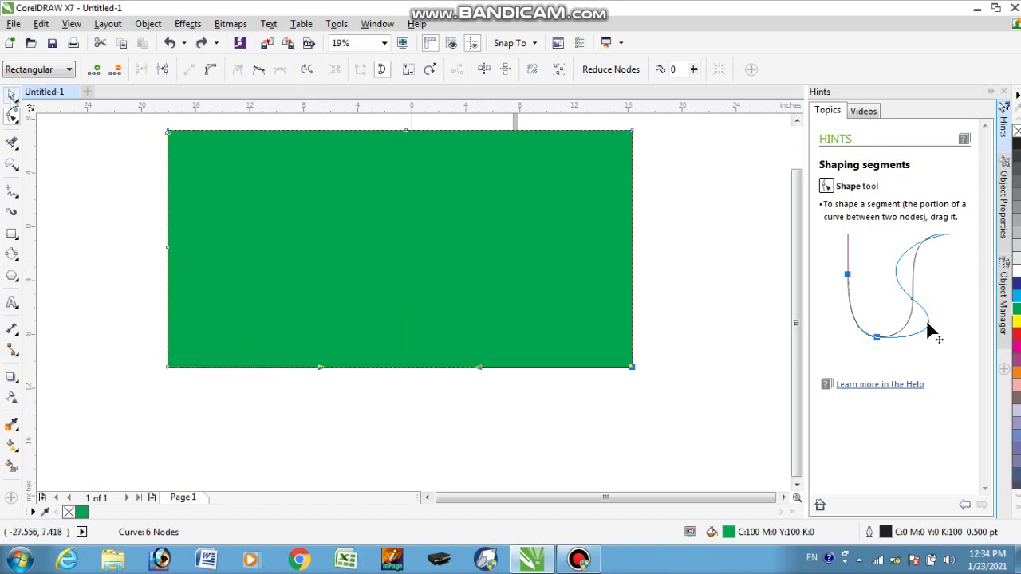
Duplicate the green shape in place and fill the front copy with yellow.
click(12, 96)
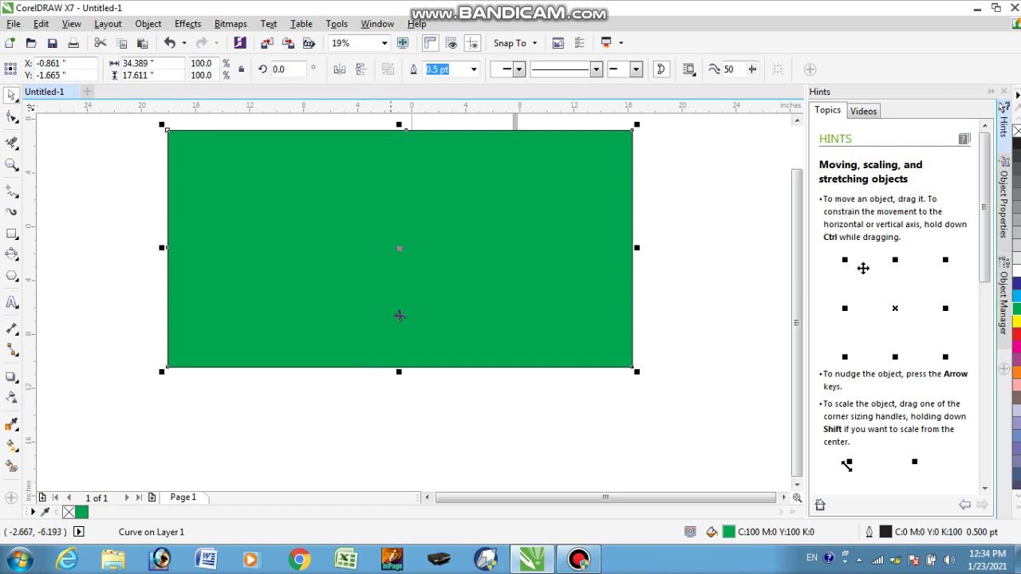
click(1017, 322)
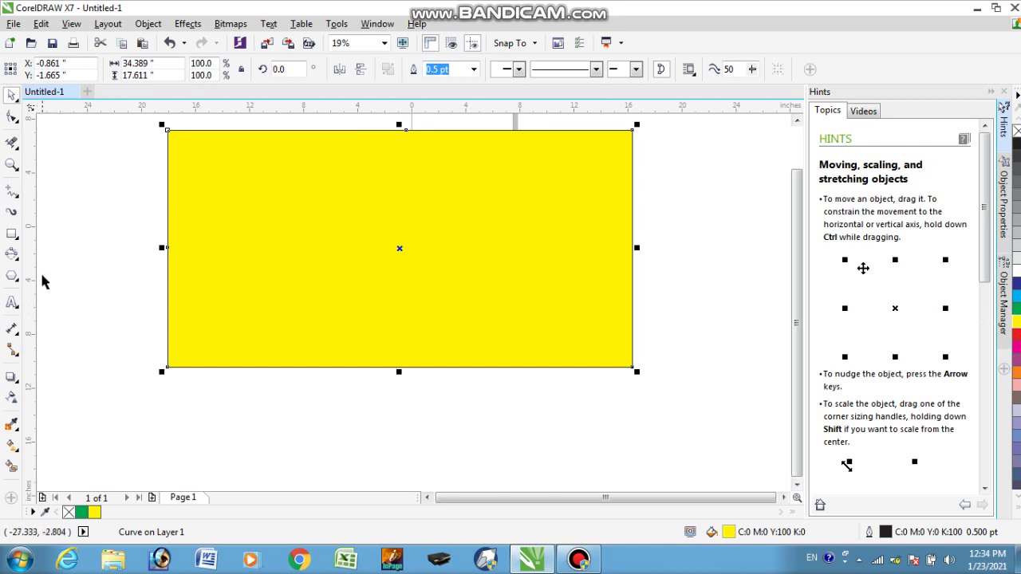
drag(153, 116, 660, 171)
click(234, 208)
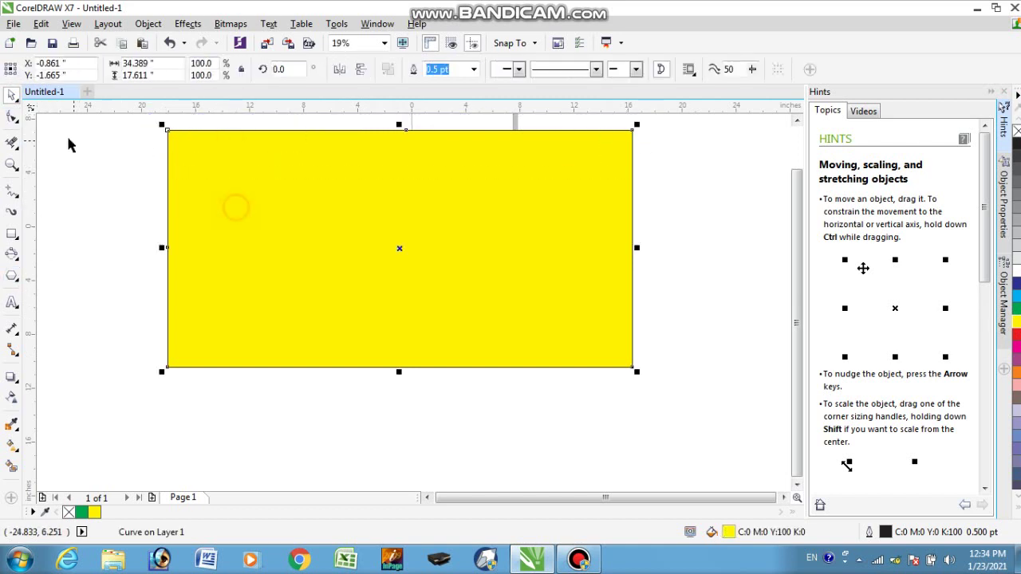
Lower the yellow copy's upper-edge nodes together to below mid-height, leaving the green shape exposed above.
click(12, 117)
drag(134, 119, 632, 276)
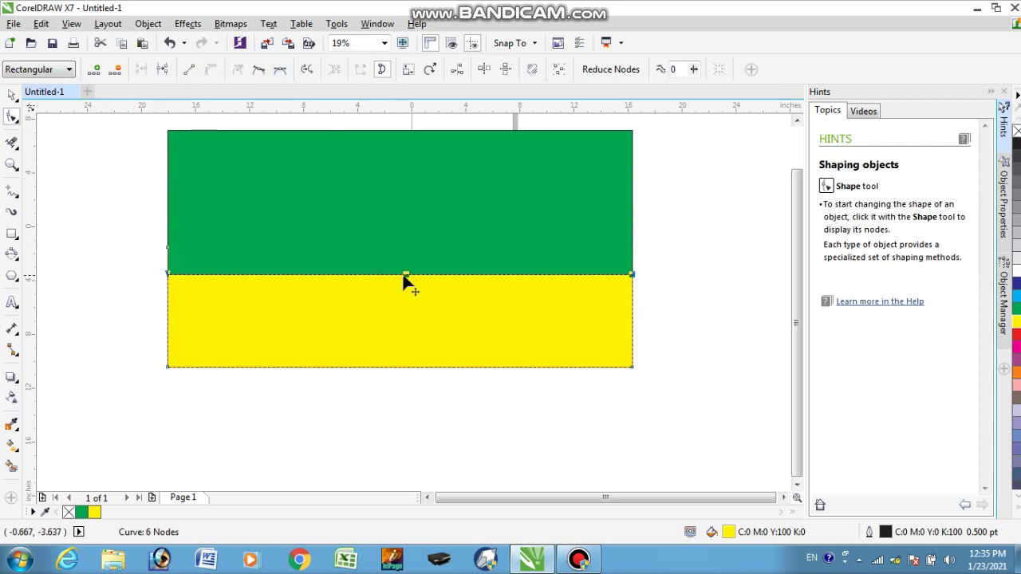
click(394, 278)
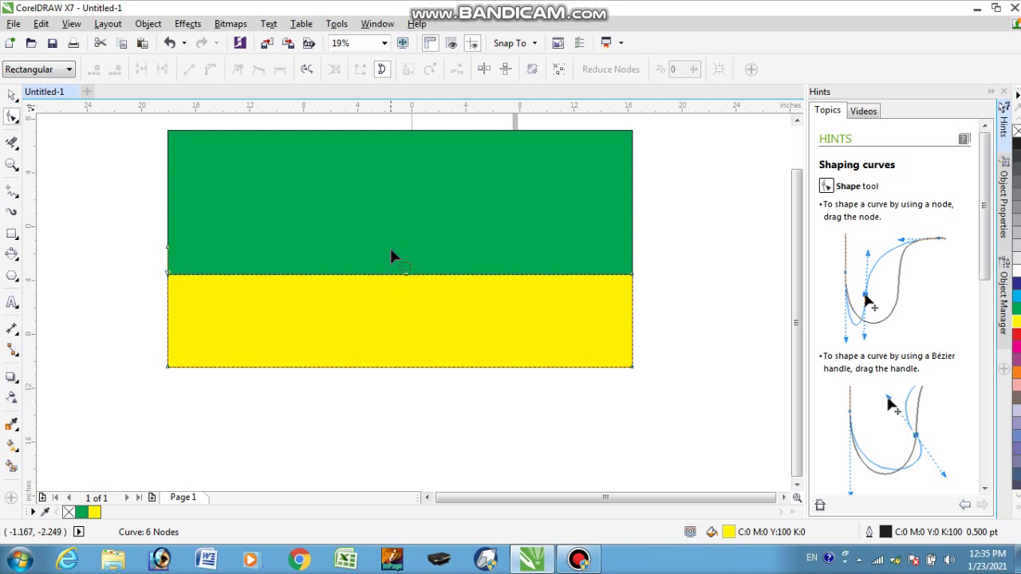
Convert the yellow shape's lower edge to a straight line and raise it slightly, leaving a thin green strip beneath.
click(398, 367)
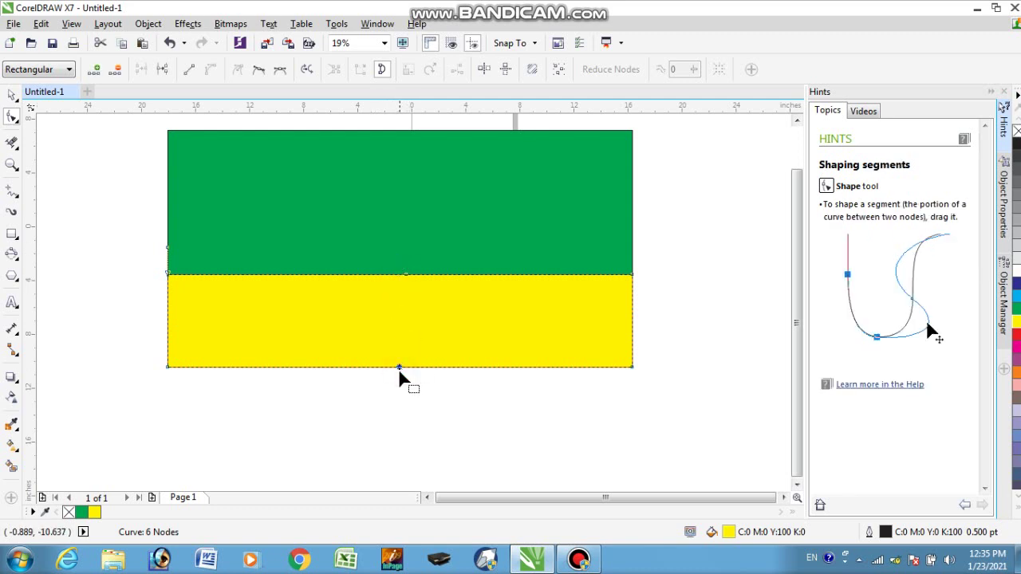
click(189, 70)
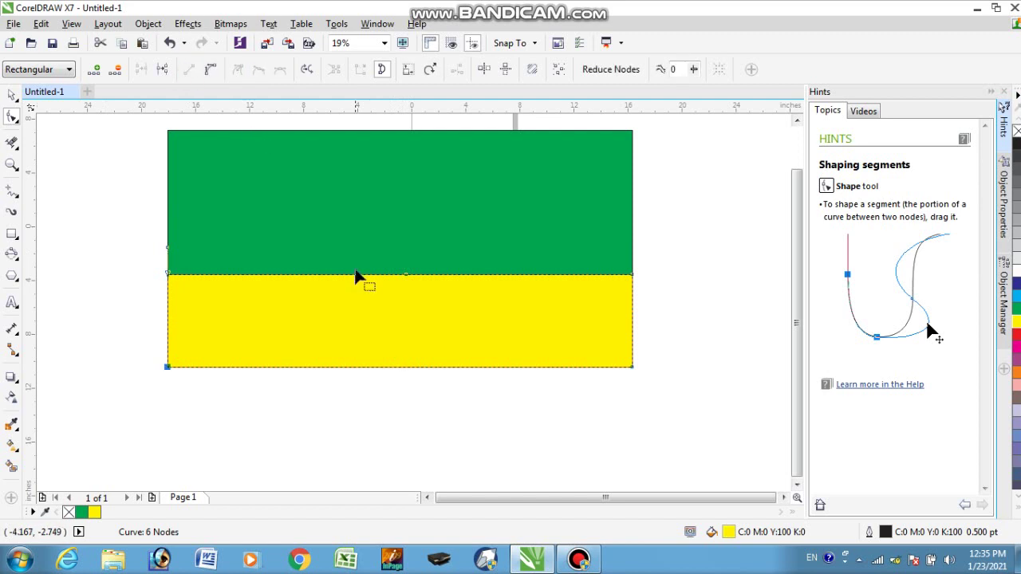
mouse_move(380, 369)
mouse_down()
mouse_move(389, 339)
mouse_move(382, 360)
mouse_up()
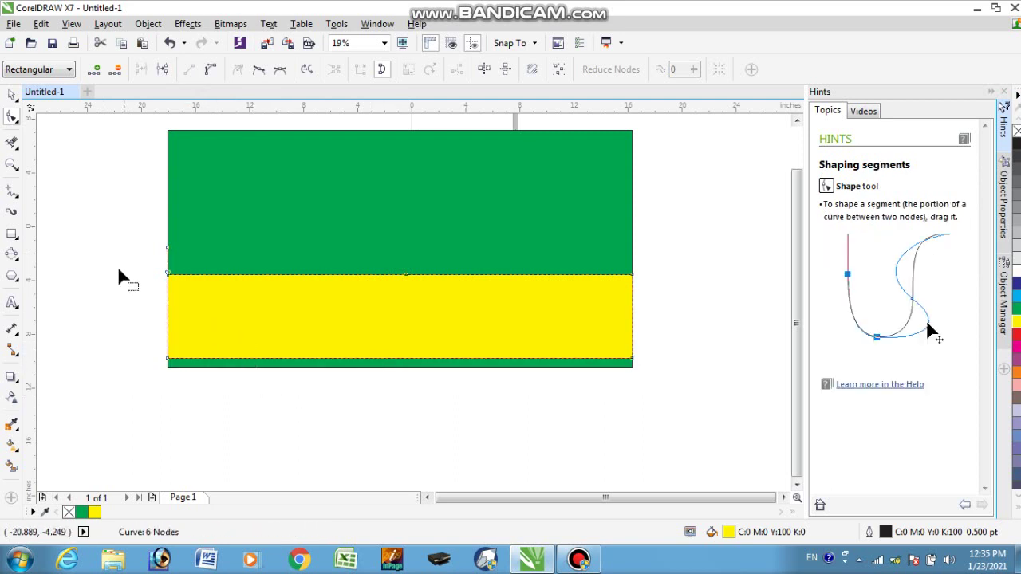
Convert the yellow shape's upper edge segments to curves and bend them with their control handles into a flowing wave.
click(406, 277)
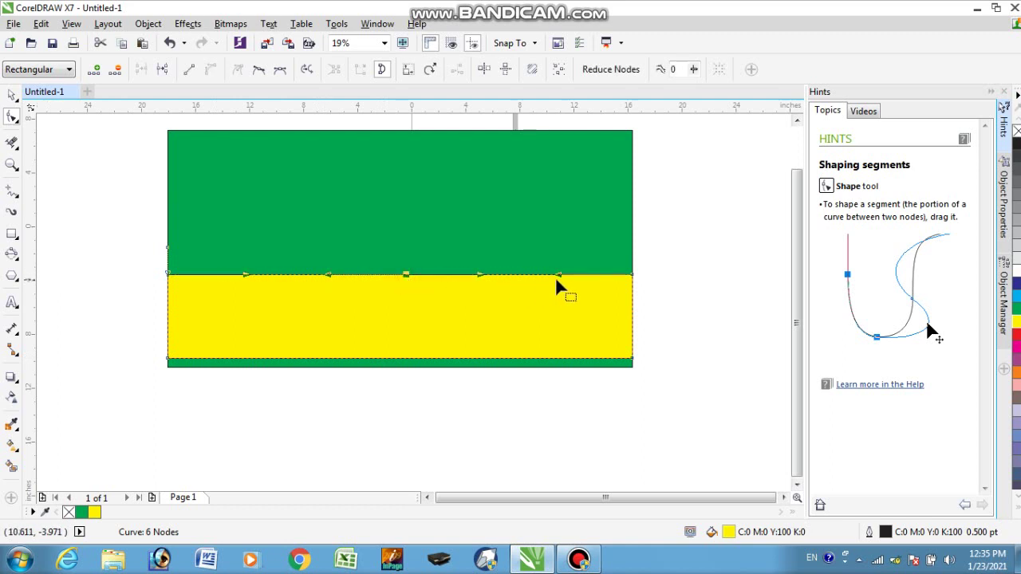
mouse_move(559, 281)
mouse_down()
mouse_move(572, 339)
mouse_move(564, 330)
mouse_up()
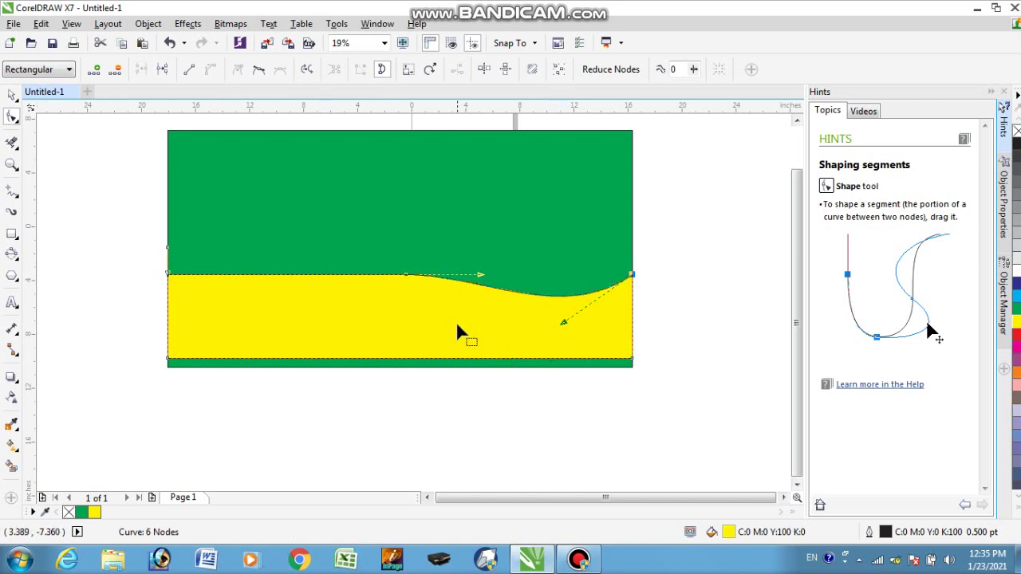
drag(482, 278, 493, 248)
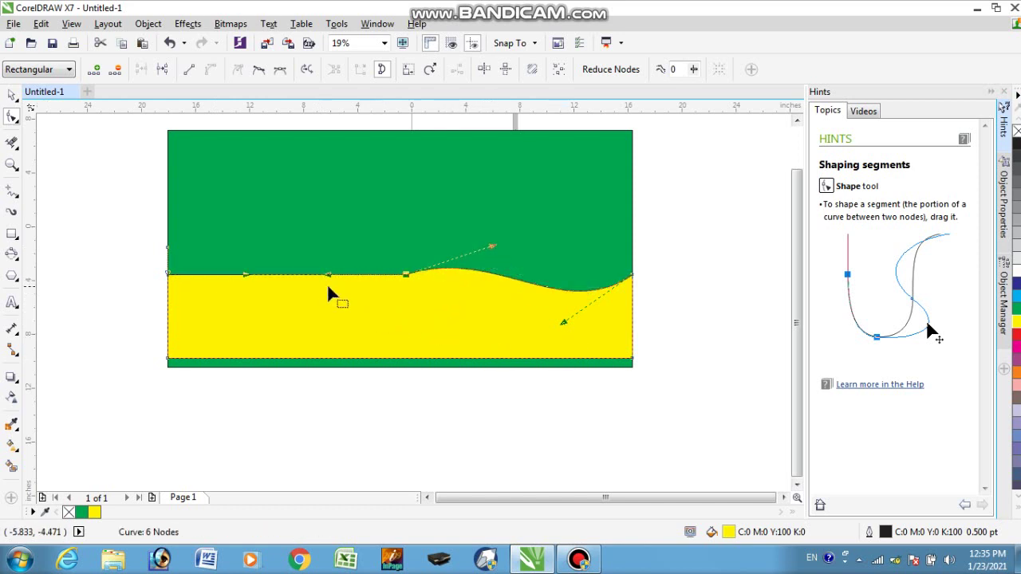
click(246, 279)
drag(247, 281, 329, 384)
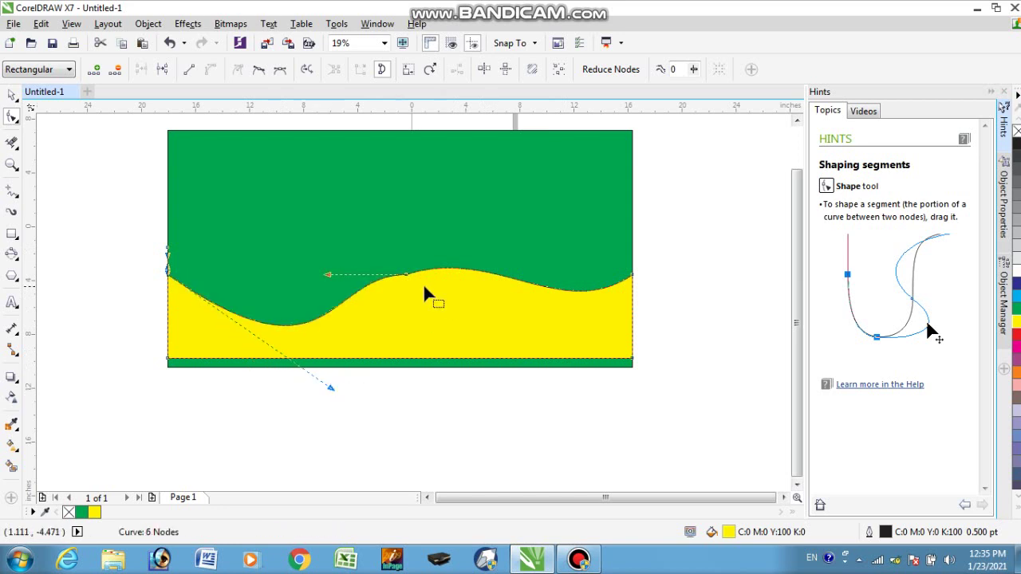
Fine-tune the middle node where the two curves of the yellow wave meet.
scroll(426, 292, up, 2)
scroll(403, 261, up, 2)
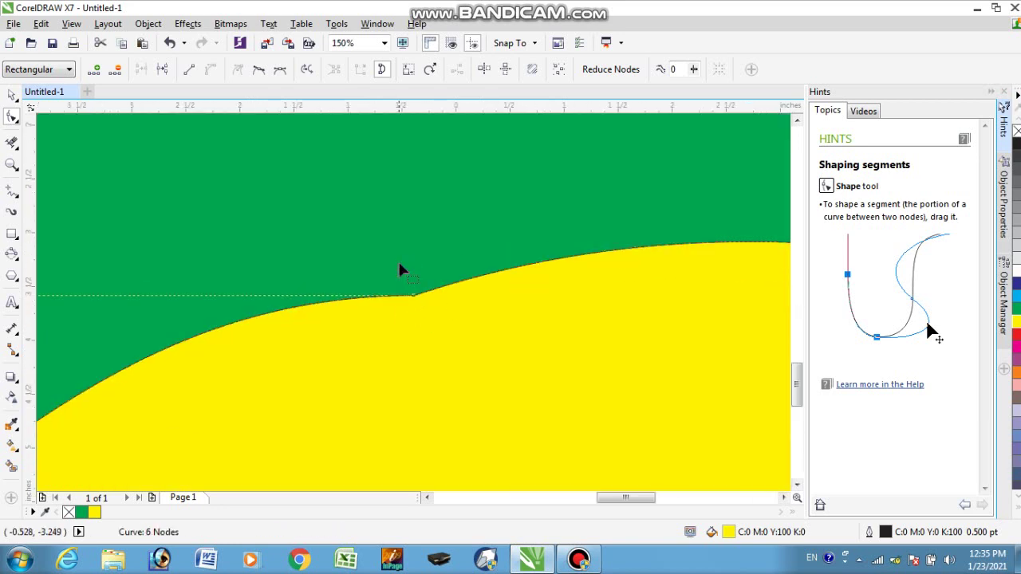
drag(415, 296, 409, 278)
scroll(305, 263, down, 3)
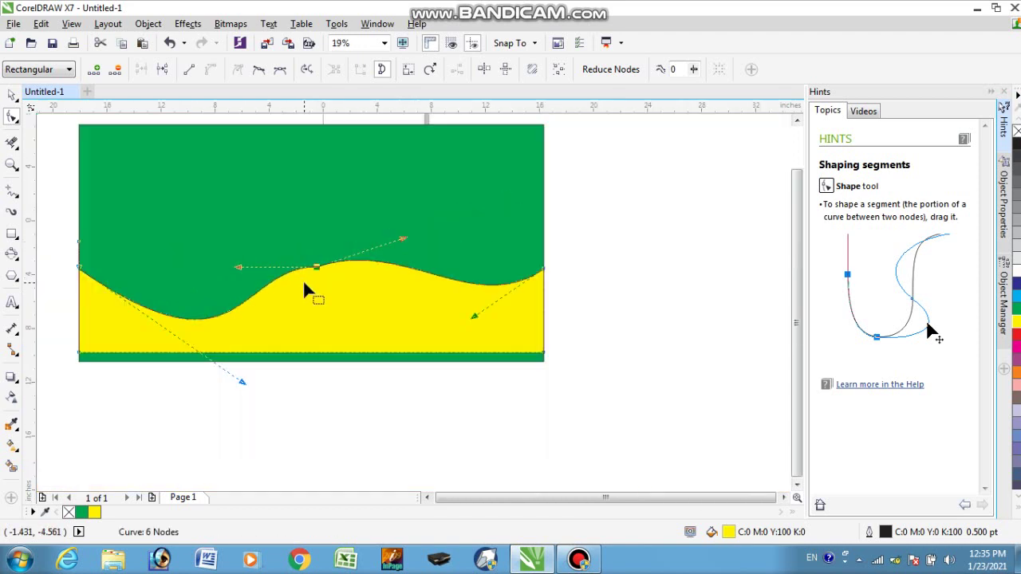
scroll(350, 323, down, 1)
scroll(311, 335, up, 2)
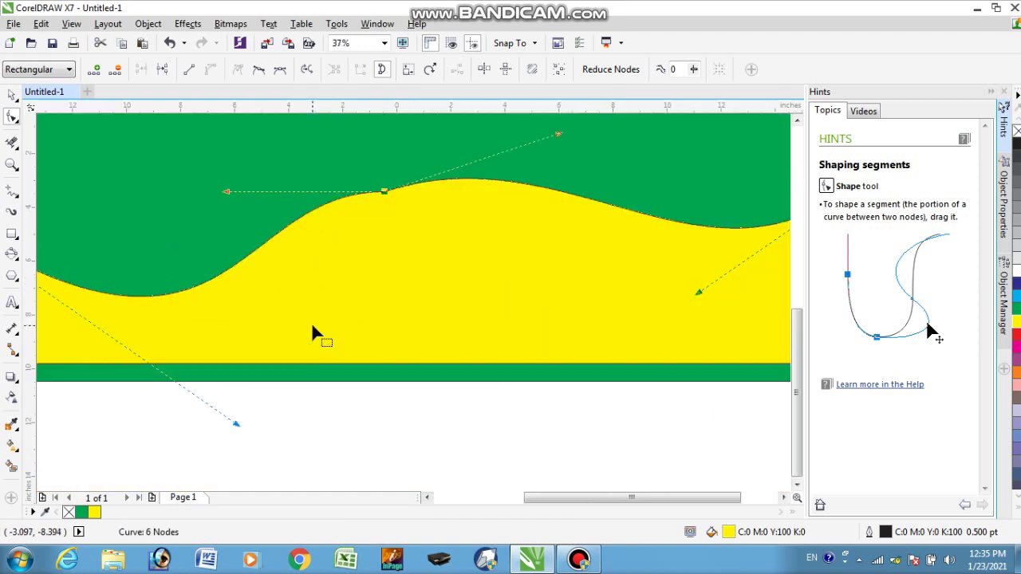
Apply a linear fountain fill to the wavy shape, running downward from yellow at the crest to white at the base.
click(12, 95)
scroll(369, 313, down, 2)
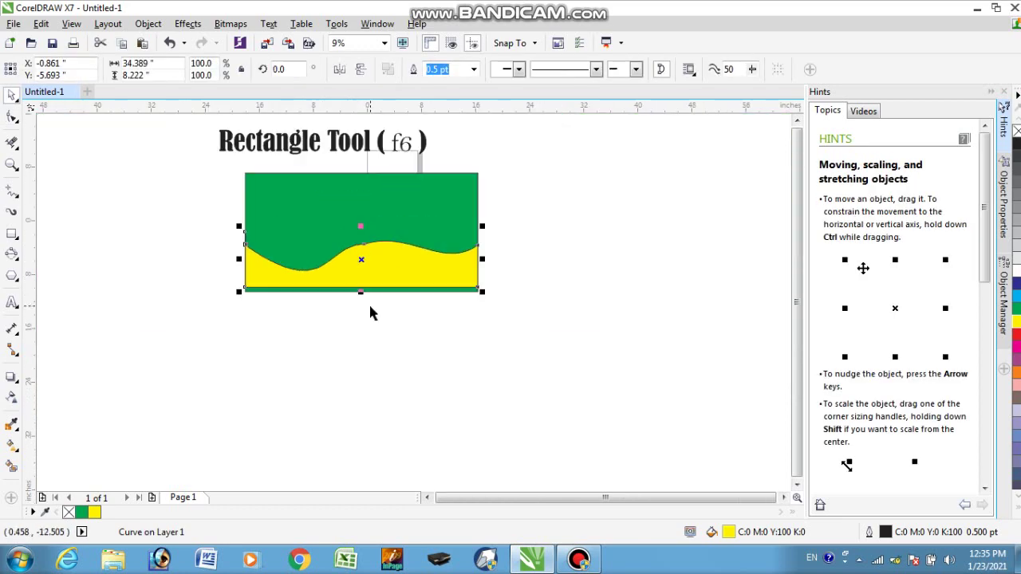
key(g)
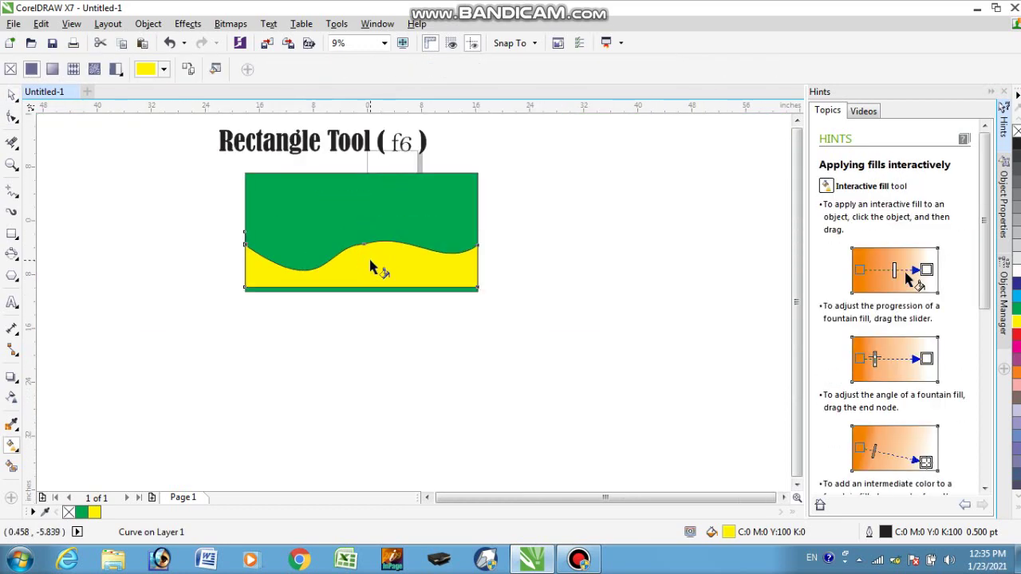
scroll(372, 267, up, 2)
drag(408, 190, 410, 351)
scroll(353, 285, down, 1)
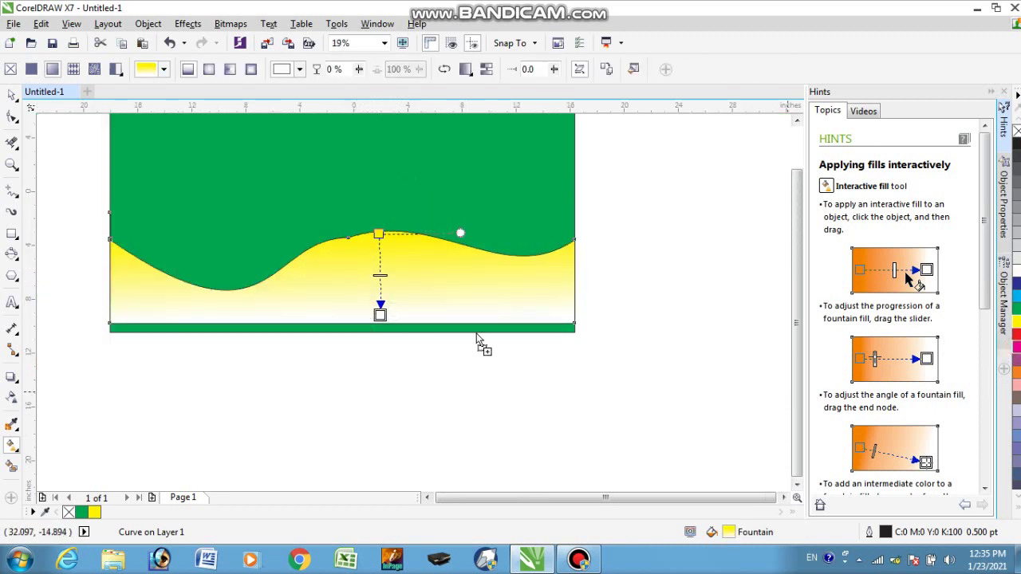
Recolour the wave gradient's end magenta, change it to cyan, and pull the gradient's end point down below the green strip.
click(1016, 347)
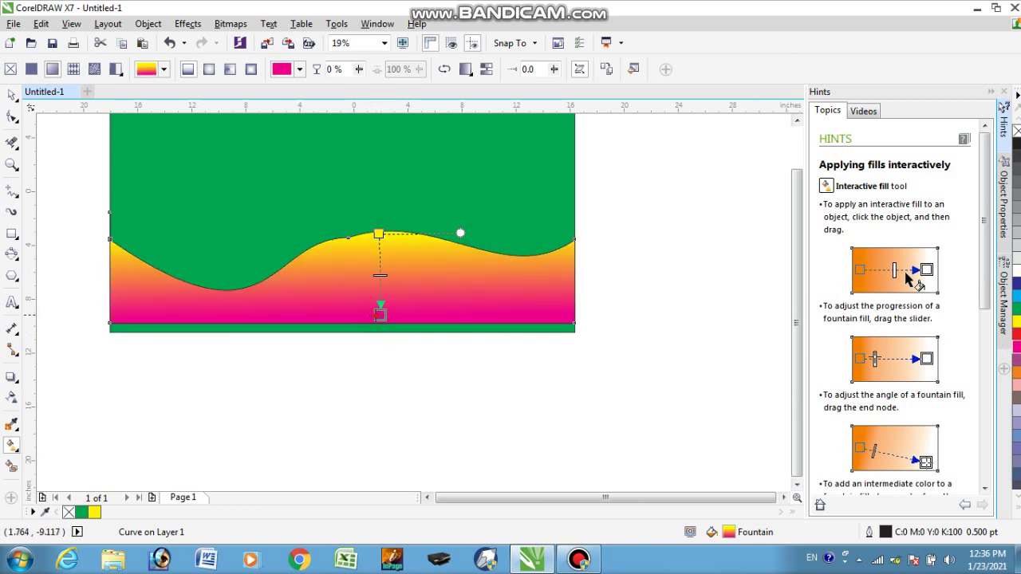
drag(378, 315, 372, 318)
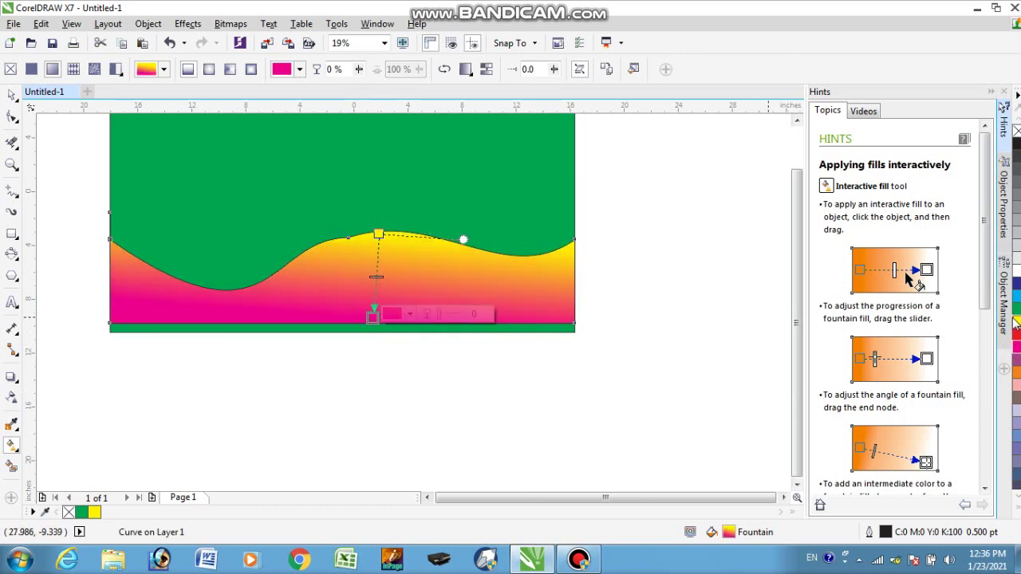
drag(1016, 319, 1000, 323)
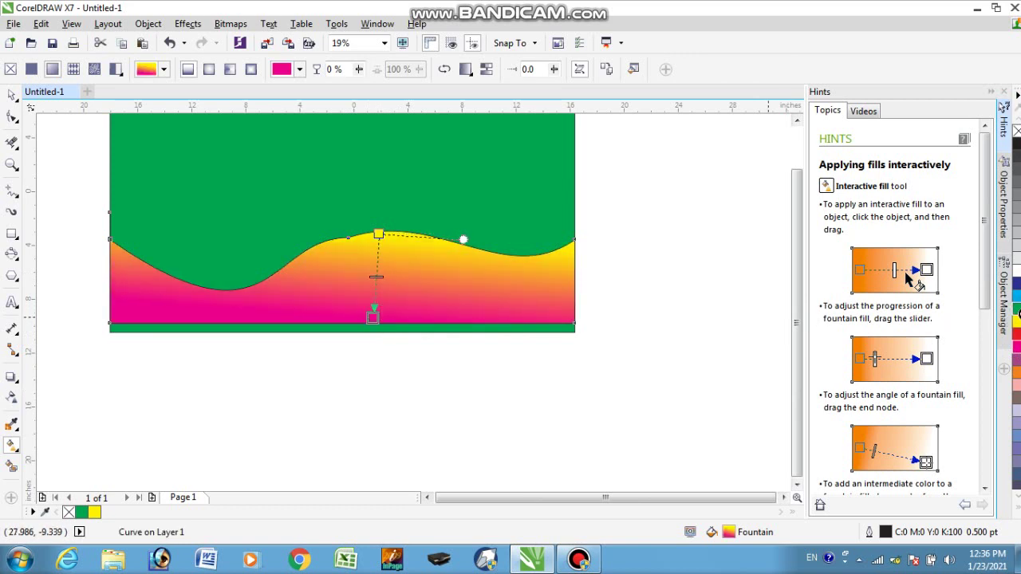
drag(382, 319, 432, 375)
scroll(333, 319, up, 2)
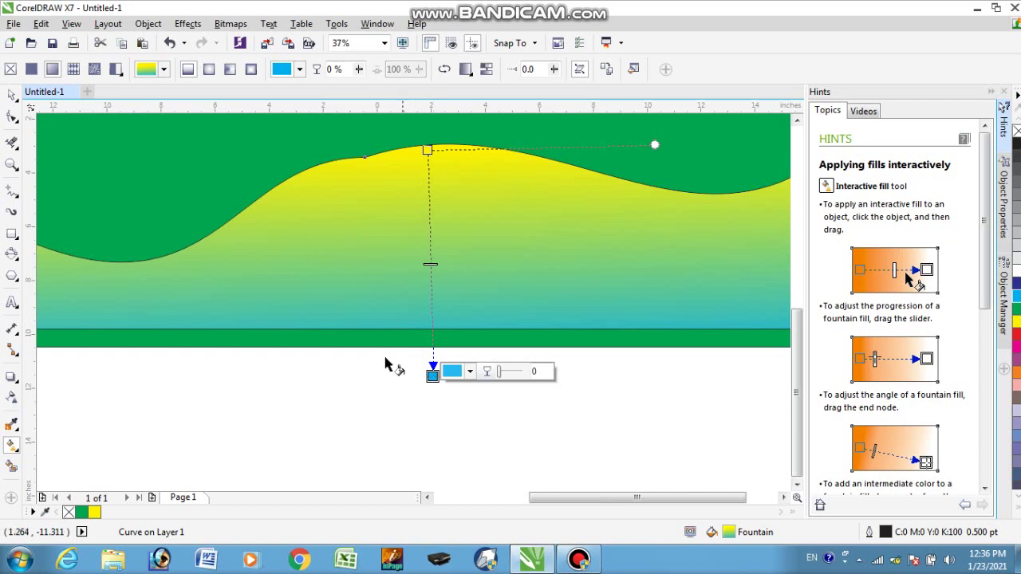
Recolour the gradient's start at the crest red and then orange, and change its end colour to light pink.
scroll(311, 335, down, 2)
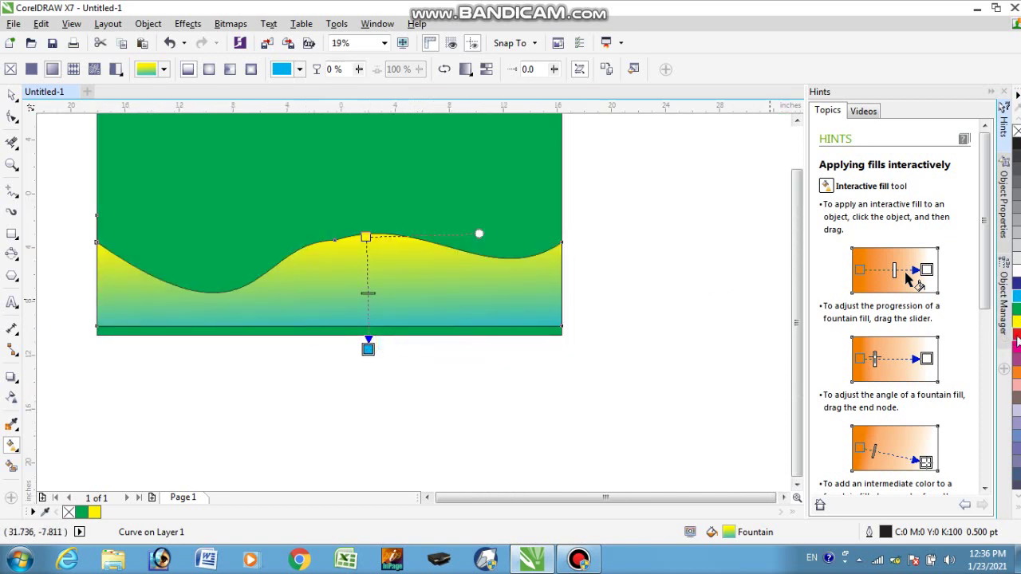
drag(391, 237, 366, 237)
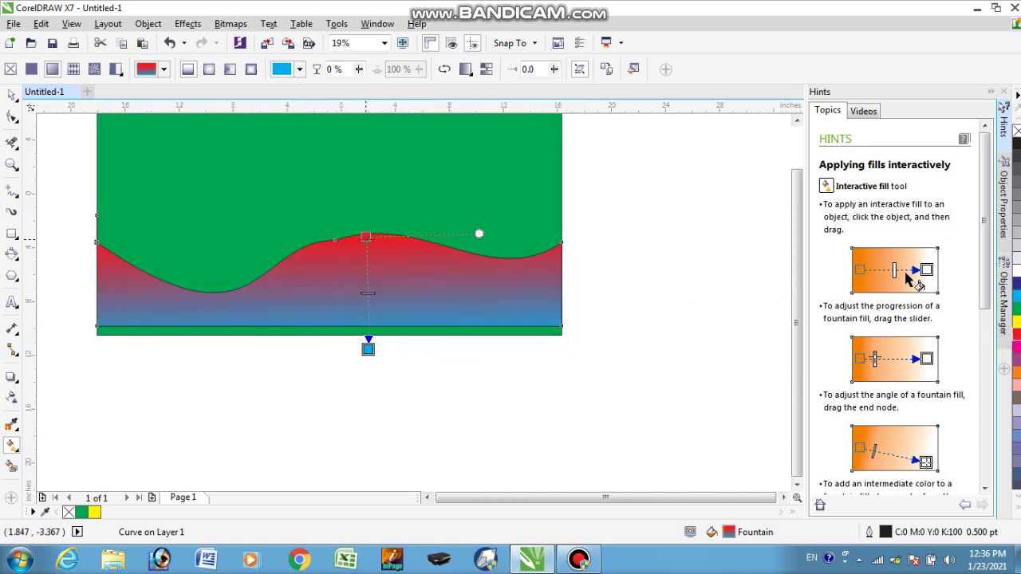
drag(1016, 375, 367, 238)
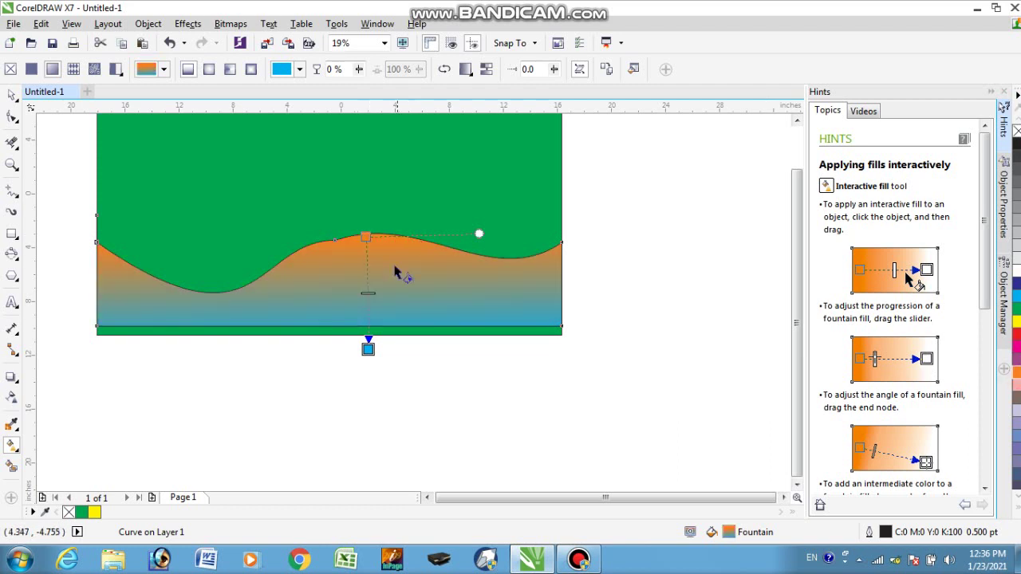
scroll(363, 286, up, 2)
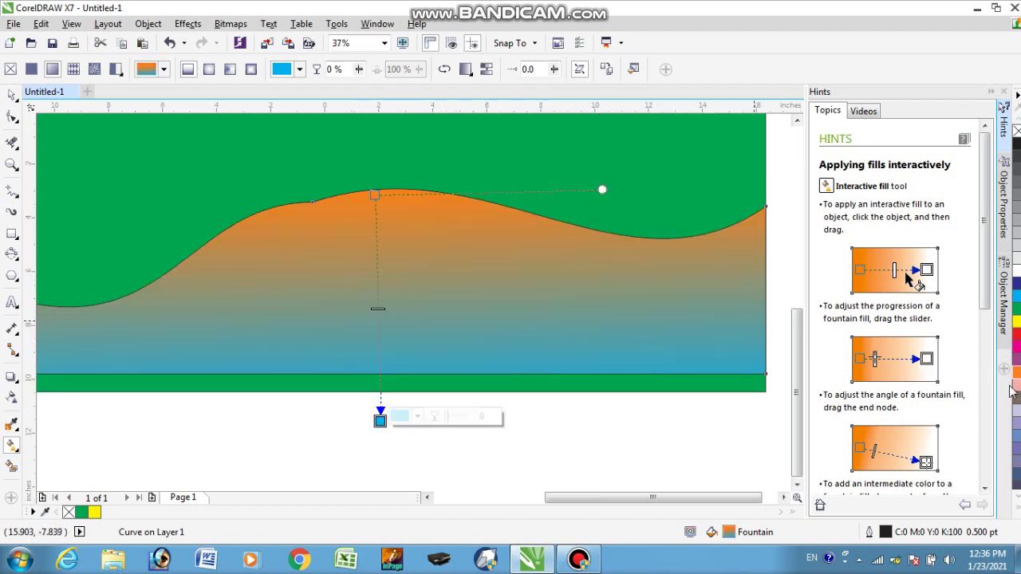
drag(1011, 391, 383, 421)
Delete the orange wavy shape and select the green background rectangle.
scroll(433, 269, down, 4)
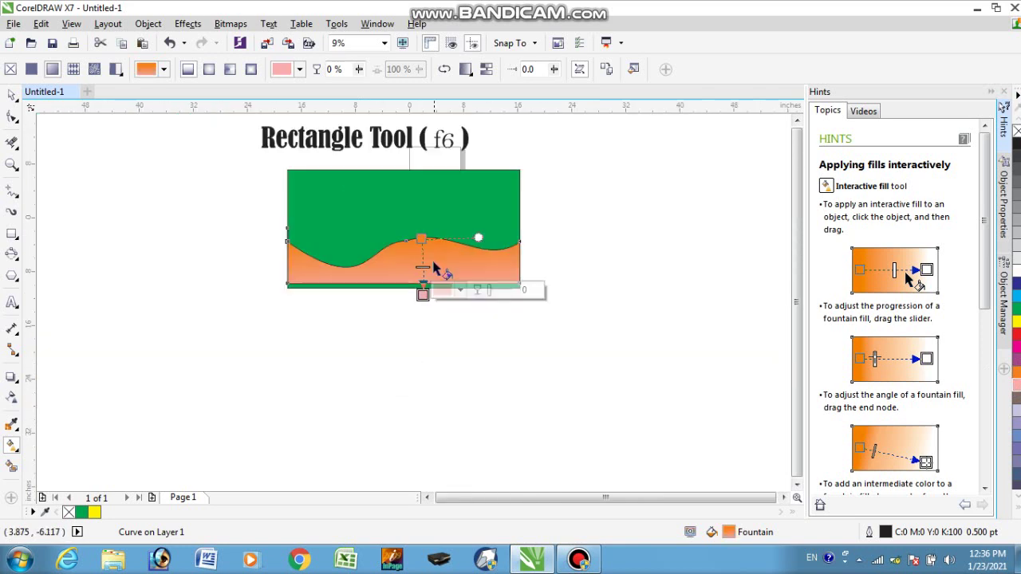
scroll(434, 269, down, 2)
click(11, 94)
click(188, 239)
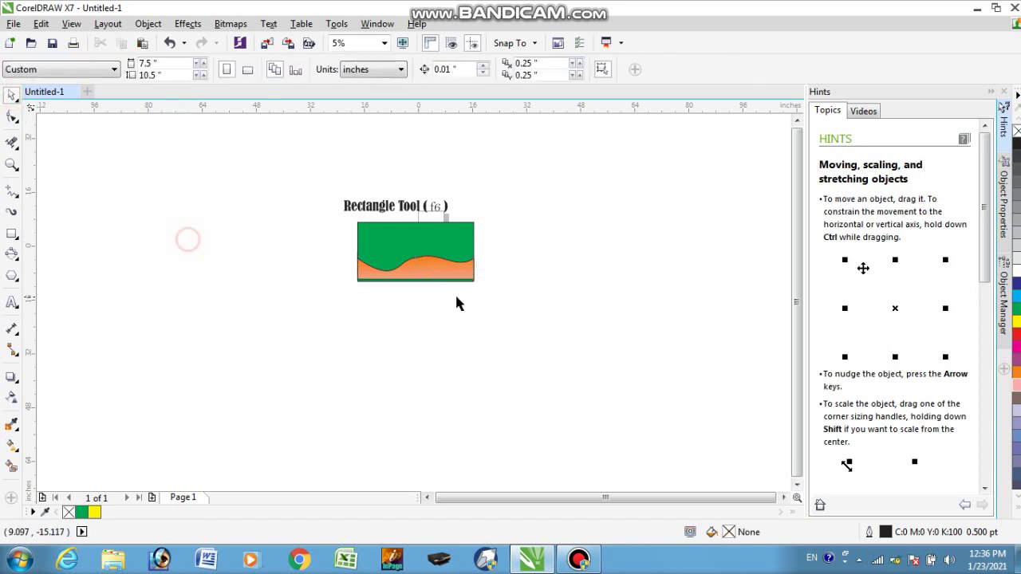
scroll(457, 303, up, 4)
click(399, 268)
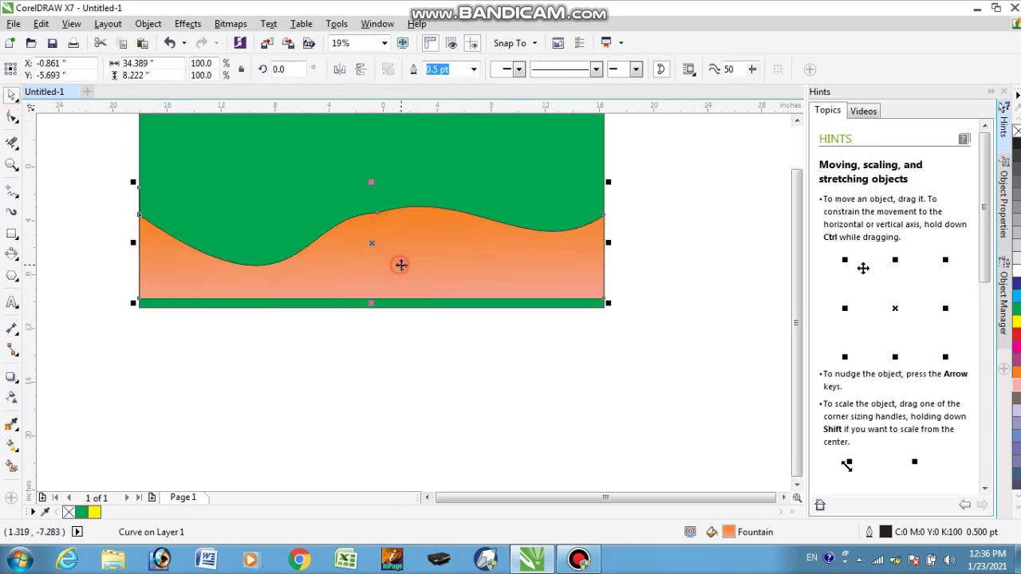
scroll(410, 307, down, 4)
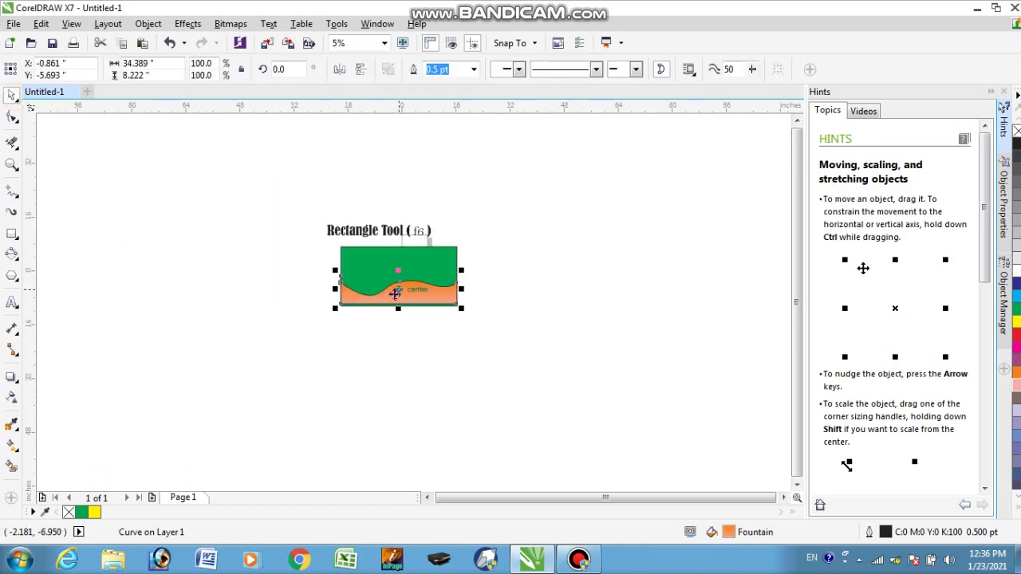
key(Delete)
scroll(383, 275, up, 2)
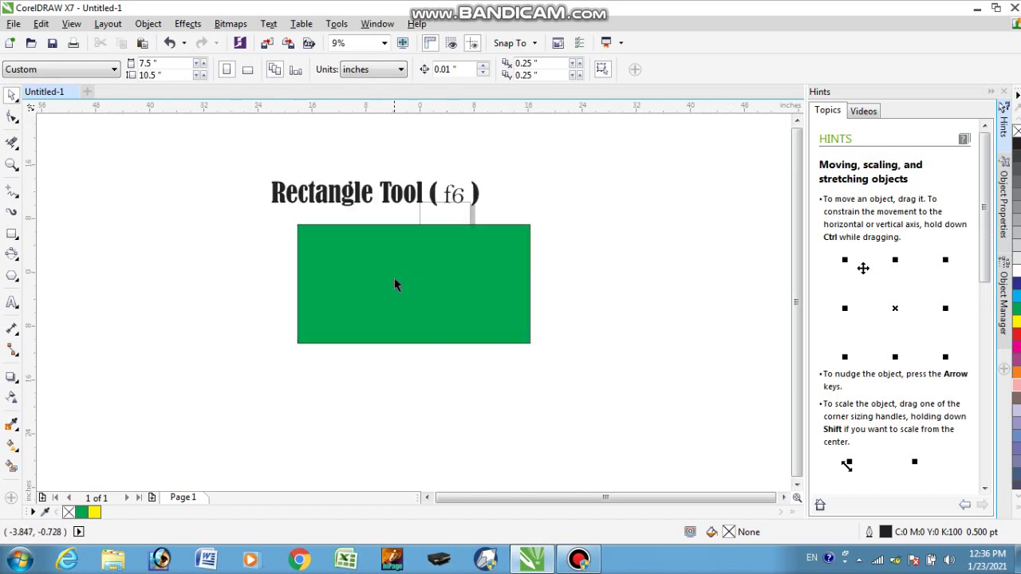
click(394, 277)
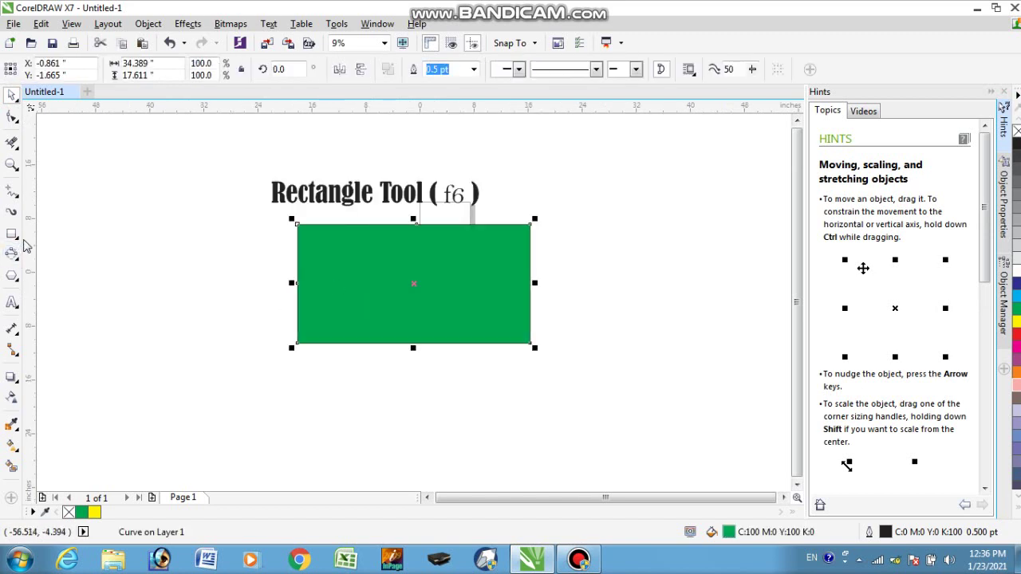
scroll(417, 283, up, 4)
scroll(408, 284, down, 6)
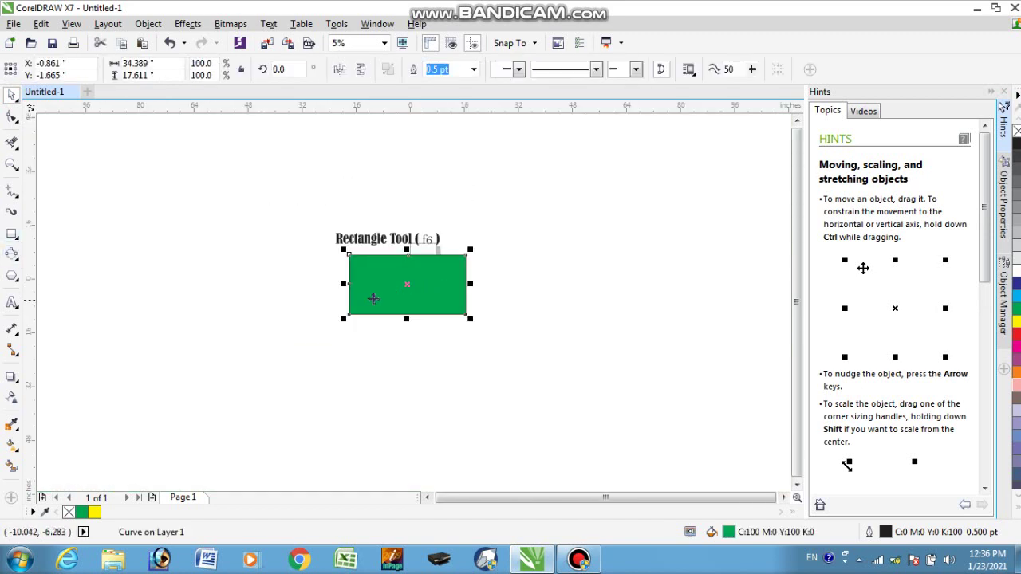
scroll(370, 290, up, 4)
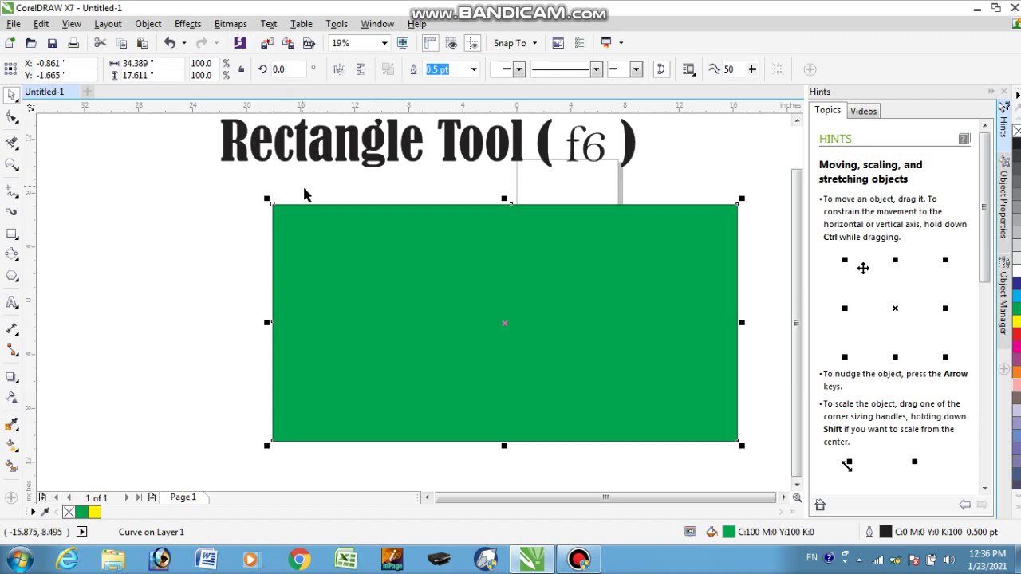
scroll(444, 271, down, 4)
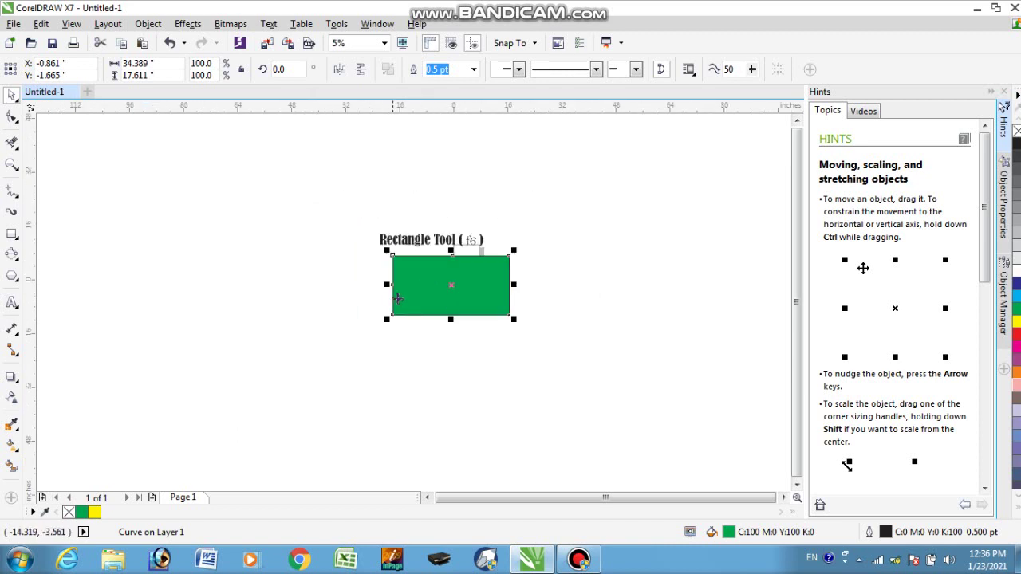
scroll(428, 282, up, 4)
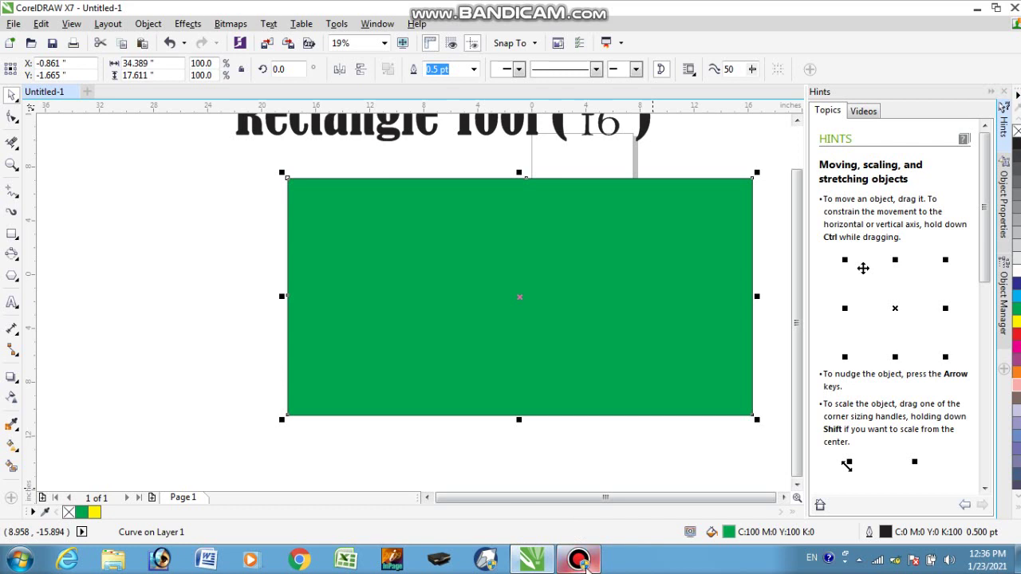
mouse_move(584, 566)
click(656, 446)
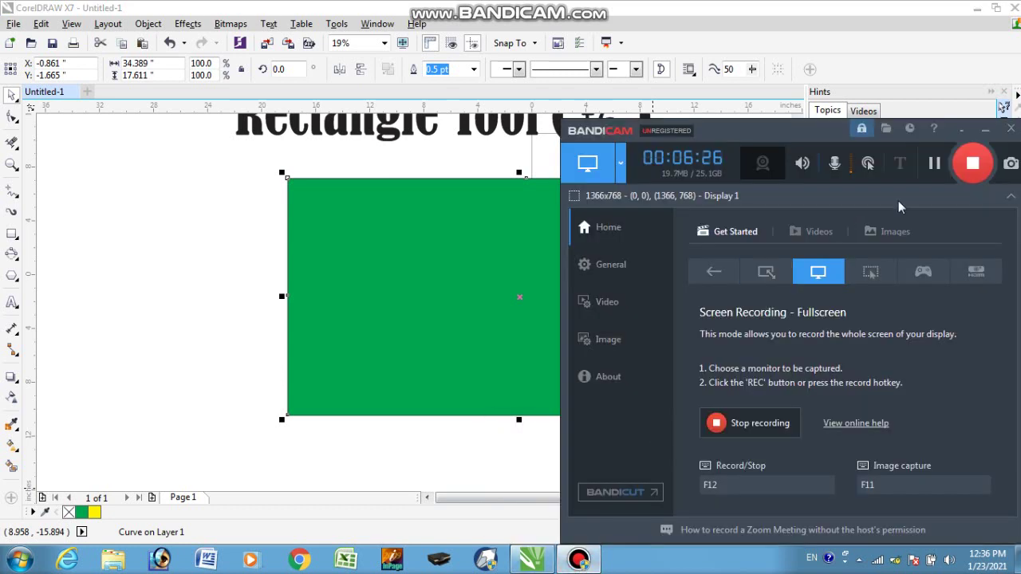